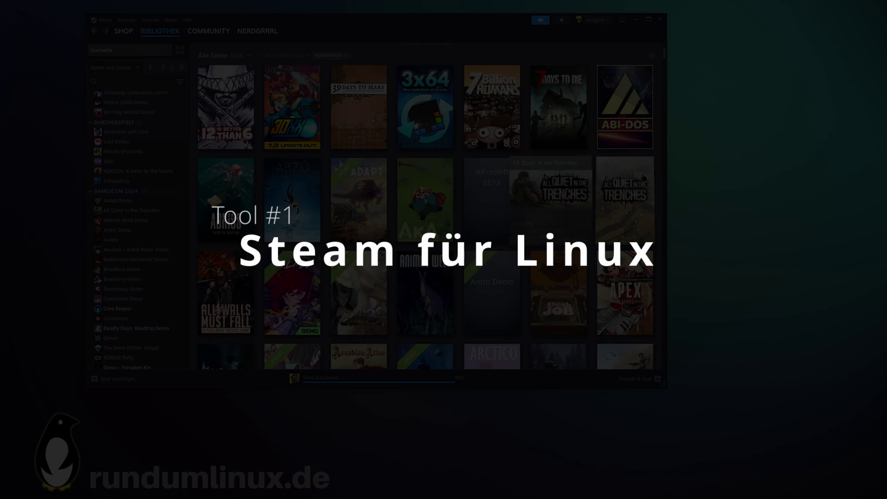
- Browse the Steam game library and open the page of Figment 2: Creed Valley
scroll(644, 179, down, 3)
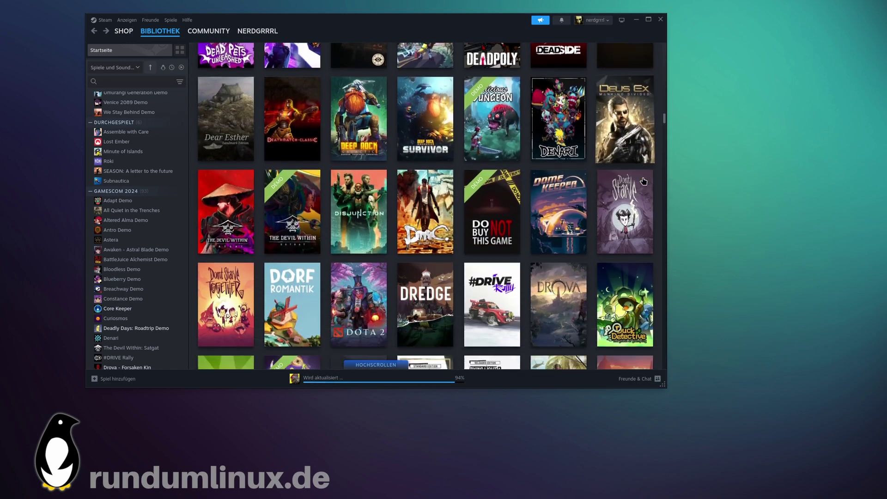
scroll(644, 181, down, 4)
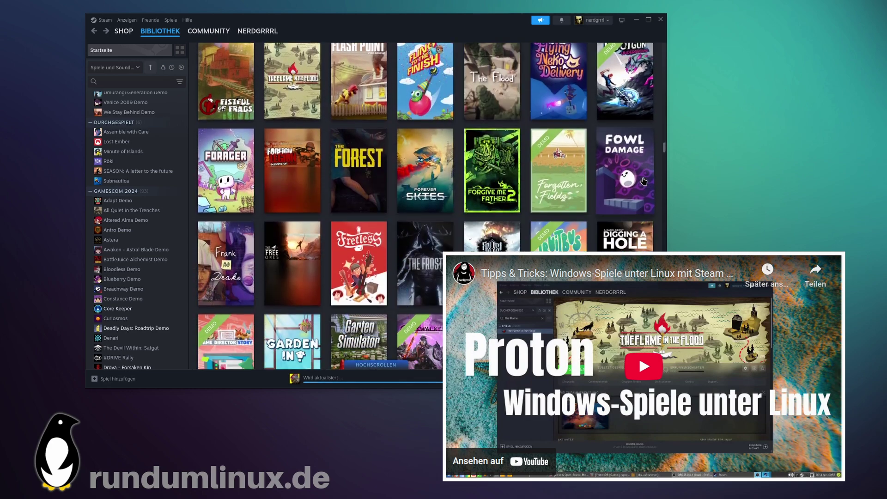
scroll(643, 181, down, 6)
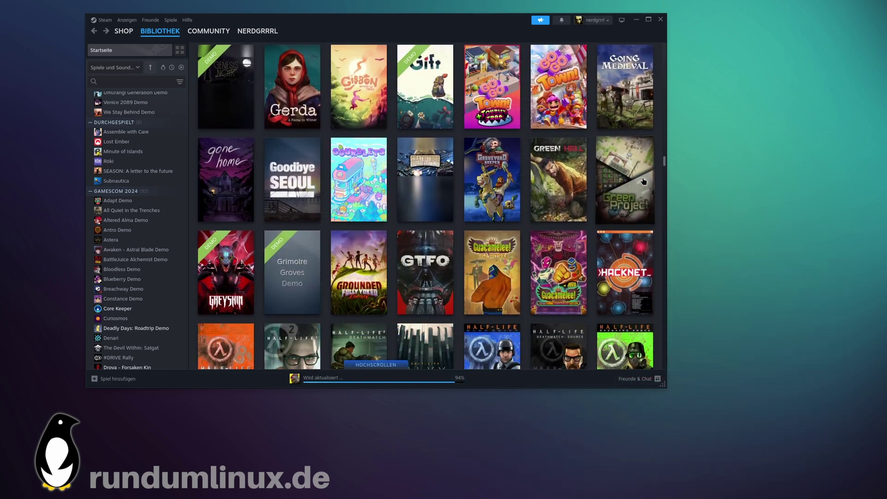
scroll(644, 181, down, 9)
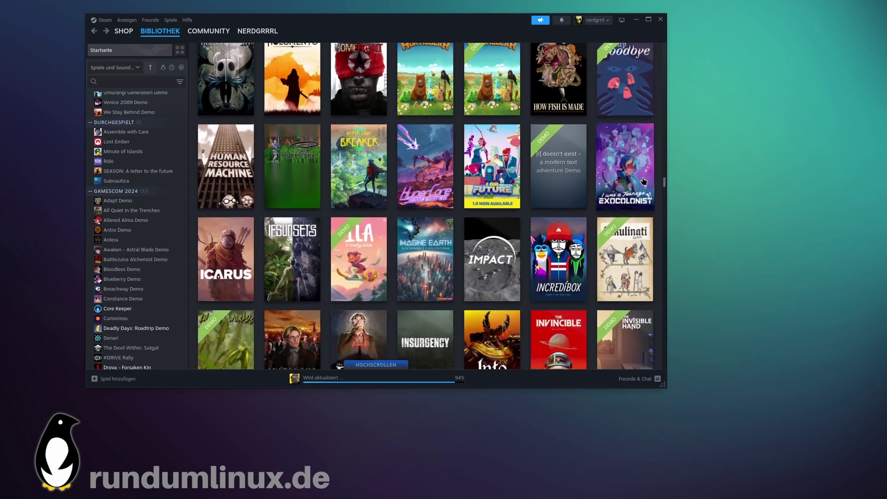
scroll(643, 181, down, 7)
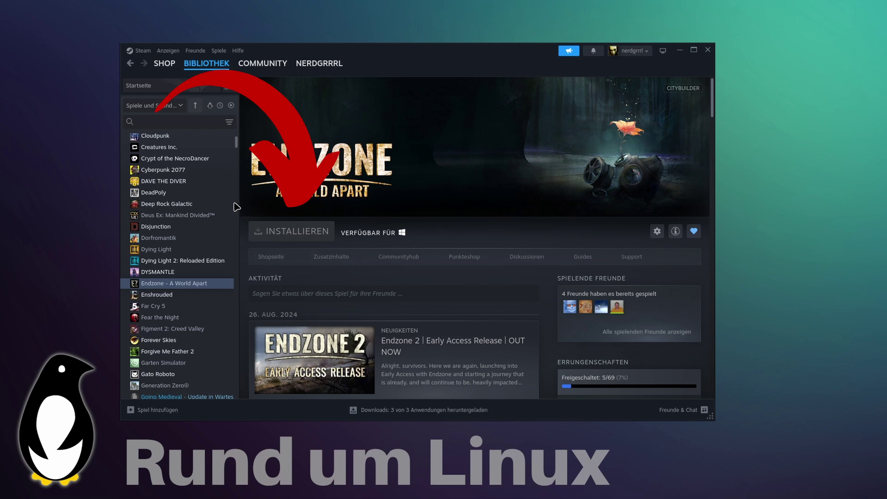
click(165, 306)
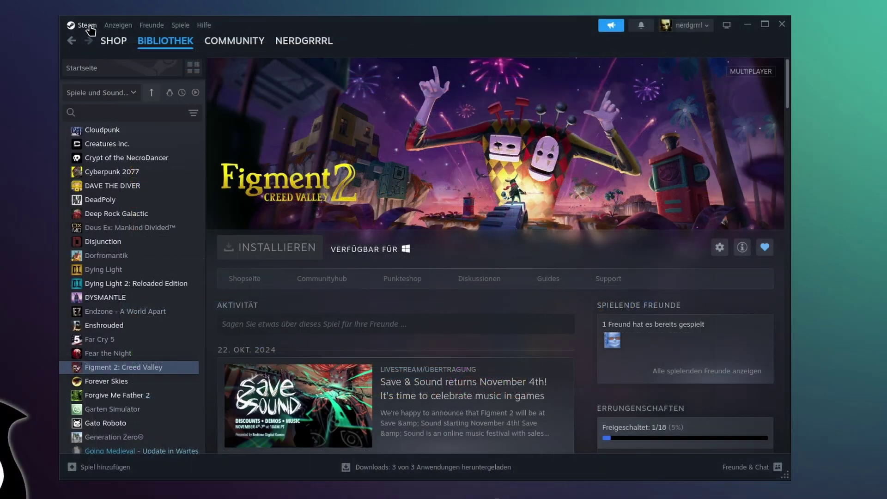
- Enable Steam Play for all other titles in the compatibility settings and restart Steam to apply it
click(87, 26)
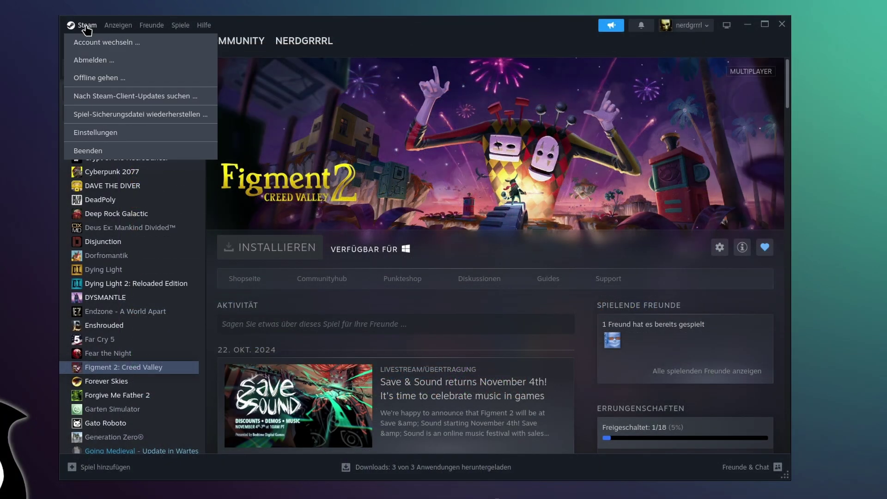
click(102, 134)
click(266, 358)
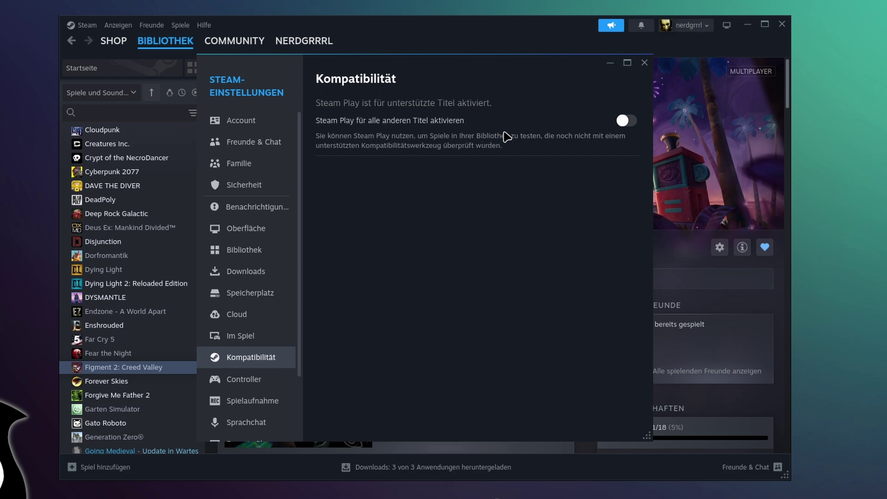
click(629, 124)
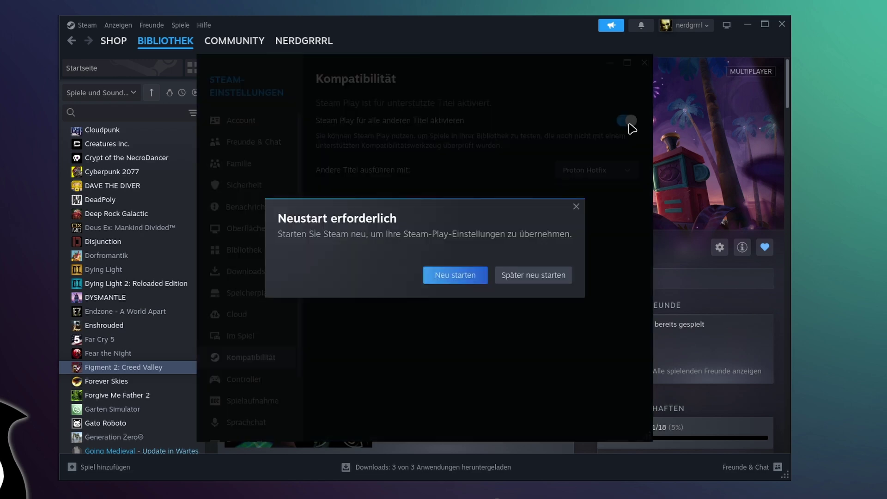
click(453, 278)
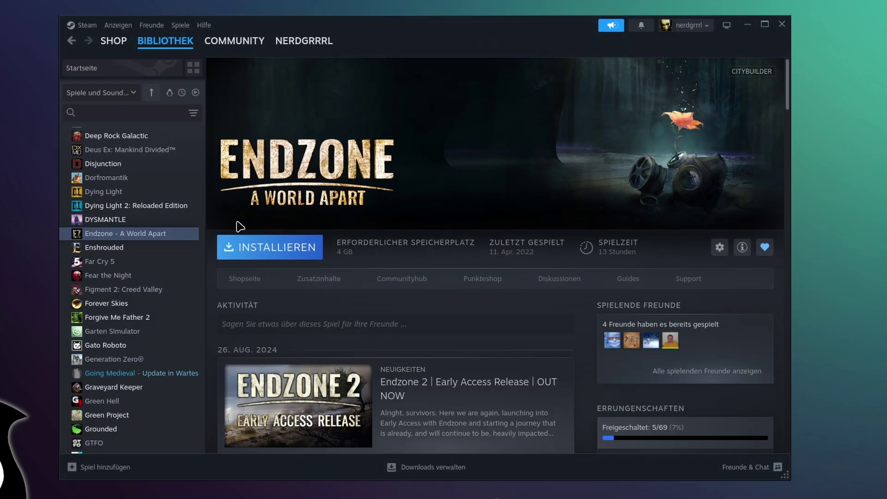
- Check the install availability of Far Cry 5, Fear the Night and Figment 2: Creed Valley
click(108, 262)
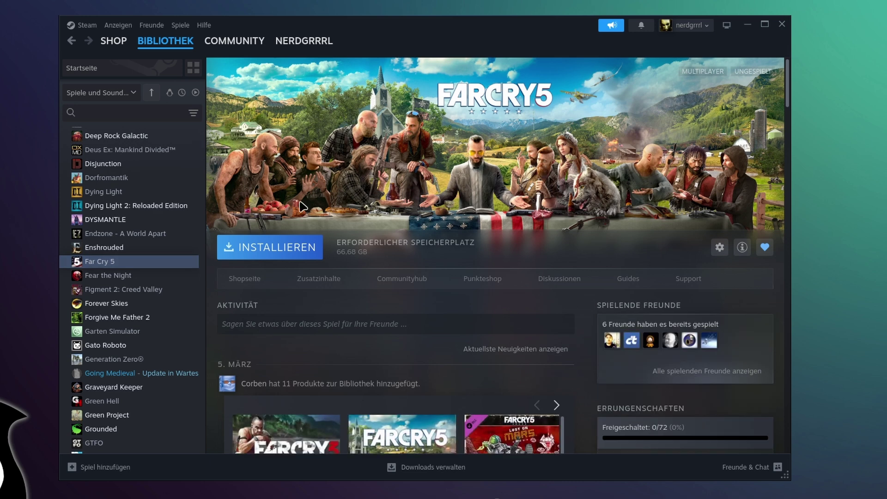
click(116, 278)
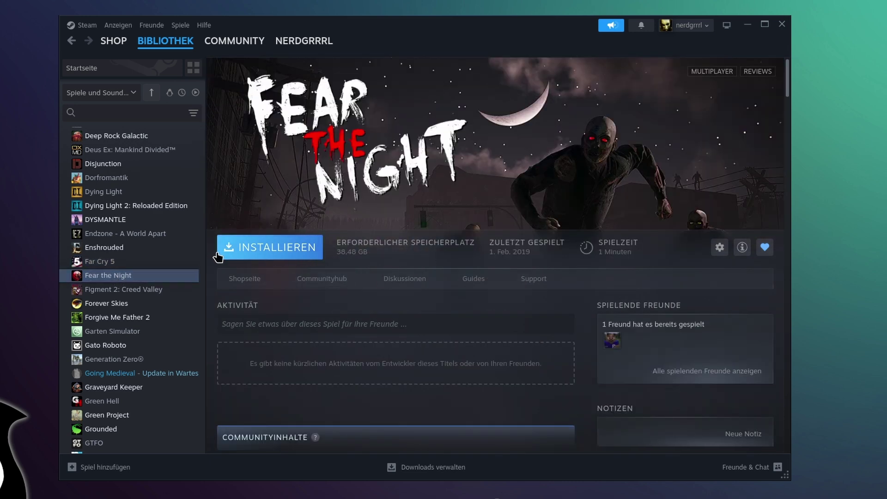
click(147, 291)
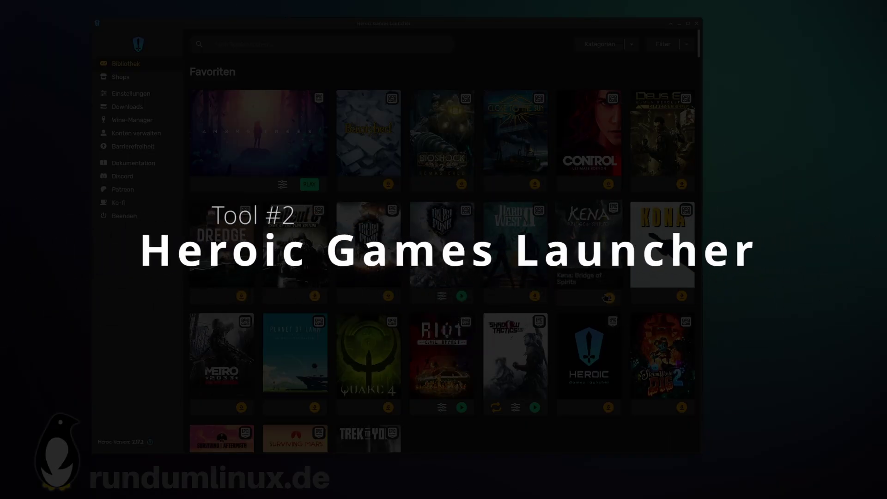
- Switch to Heroic Games Launcher and look through the favourites and the complete list of library games
scroll(606, 298, down, 3)
scroll(607, 297, down, 10)
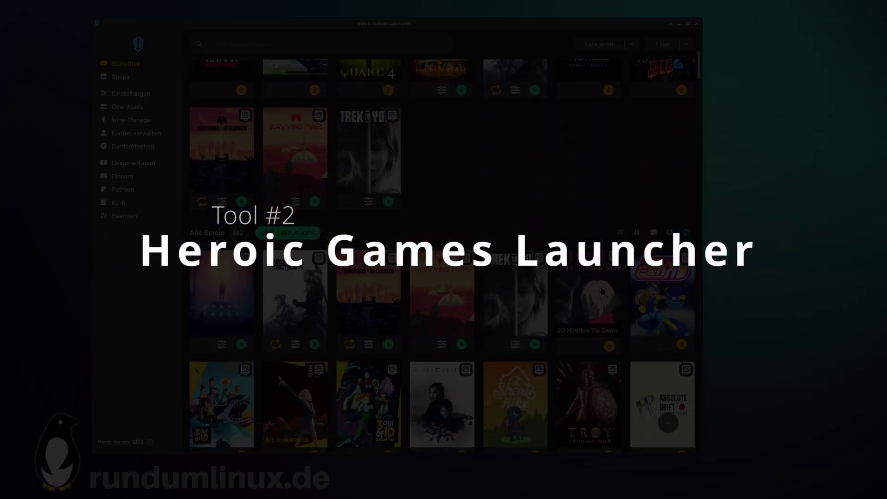
scroll(602, 291, down, 10)
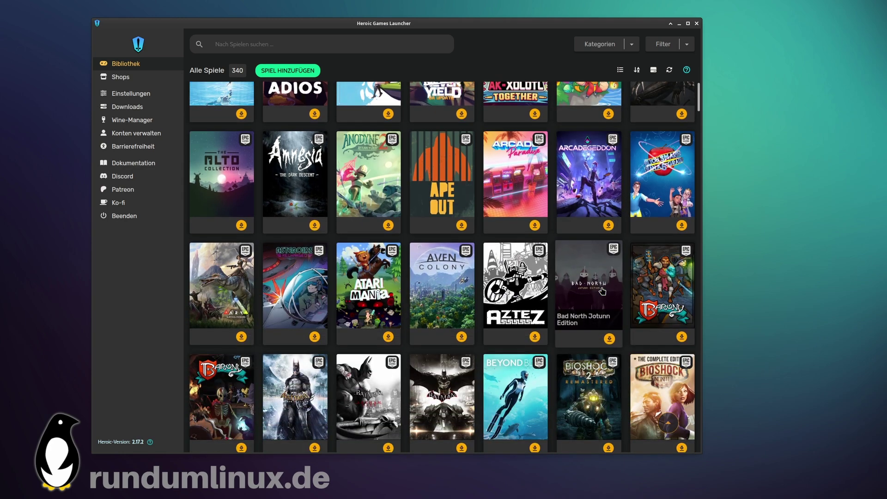
scroll(602, 291, down, 5)
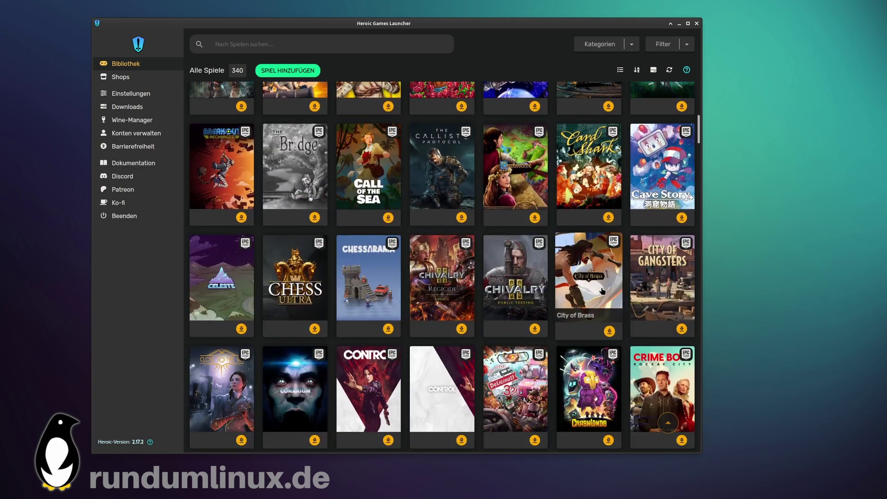
scroll(602, 290, down, 12)
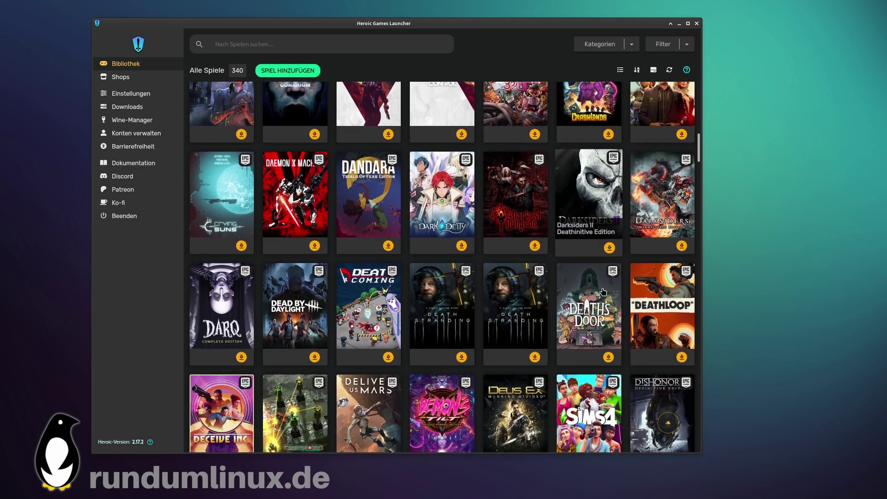
scroll(604, 292, down, 6)
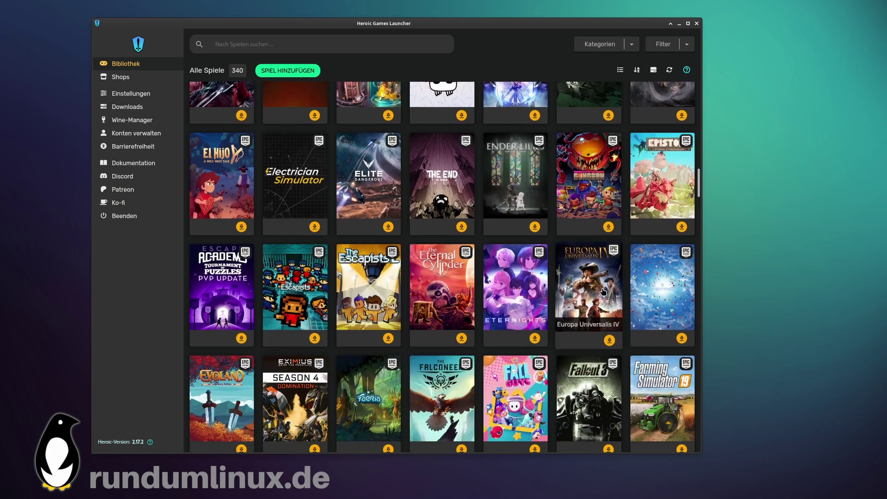
scroll(602, 291, down, 8)
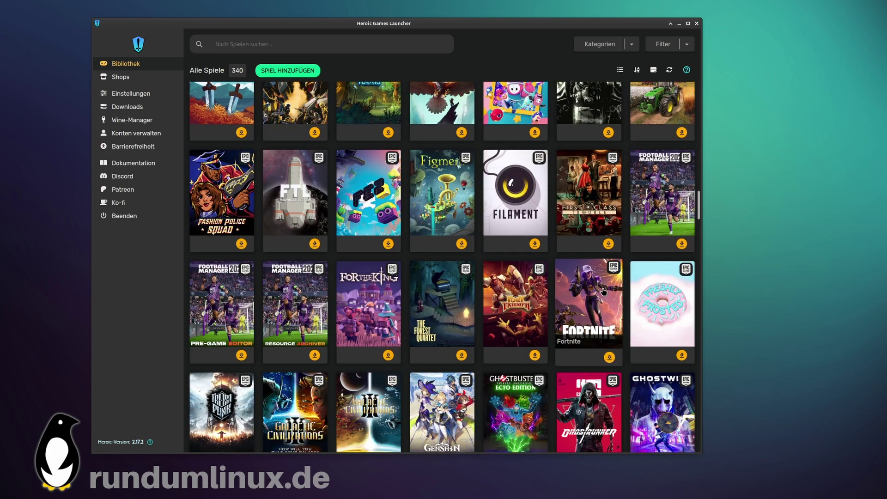
scroll(603, 290, down, 5)
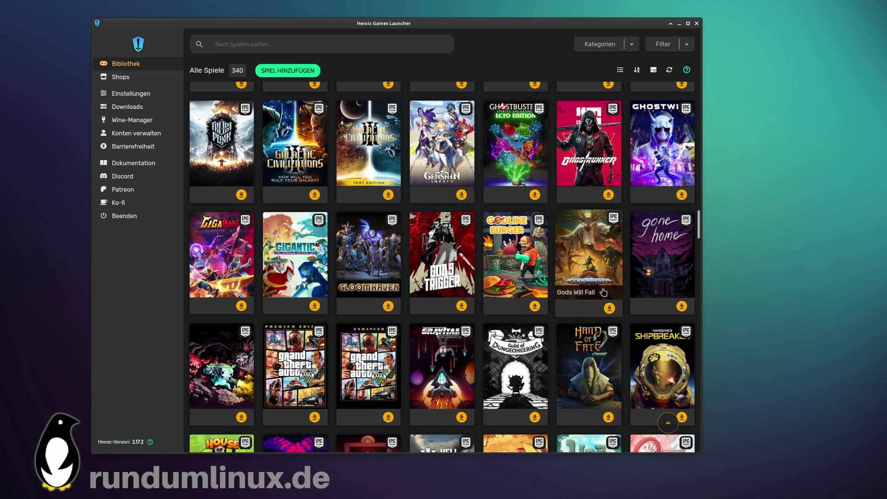
scroll(603, 291, down, 7)
scroll(604, 292, down, 7)
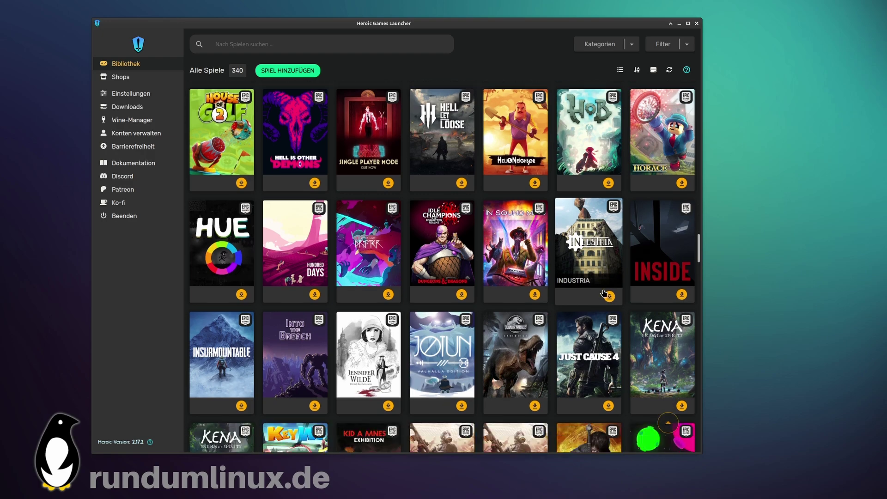
scroll(603, 293, down, 3)
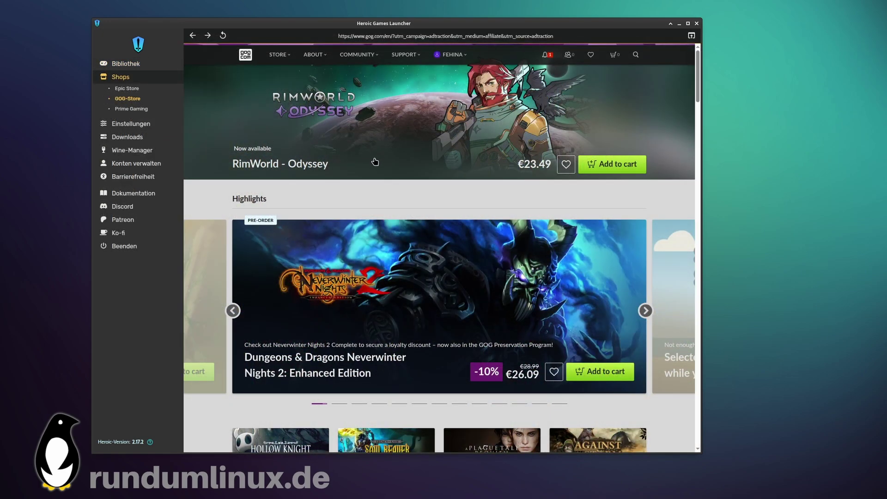
- Look through the game offers on the GOG store page and the Epic store page
scroll(375, 161, down, 10)
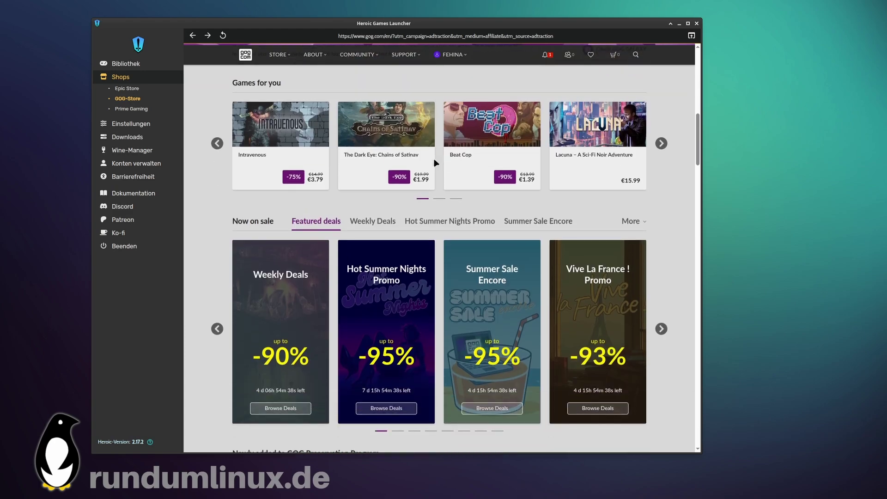
scroll(434, 159, down, 7)
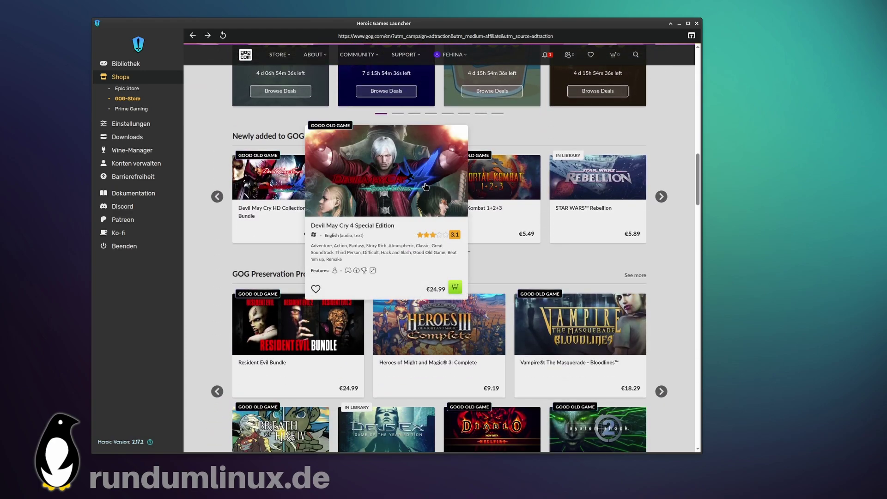
scroll(426, 186, up, 5)
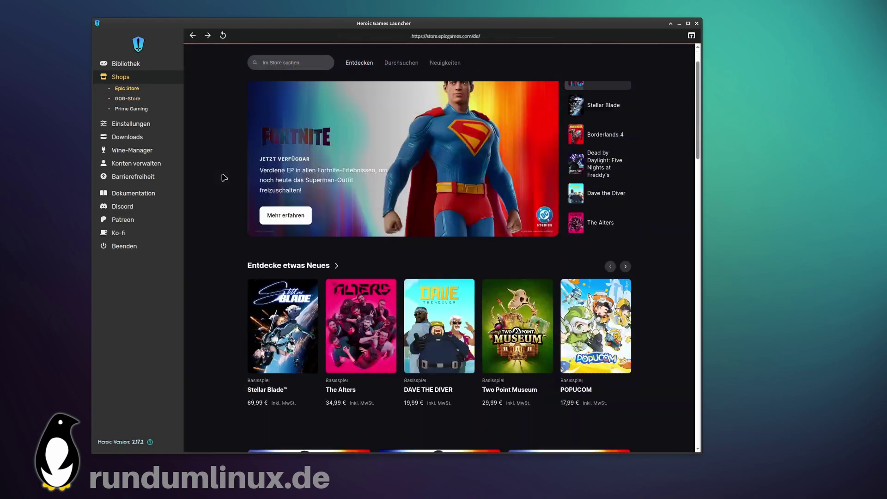
scroll(224, 177, down, 10)
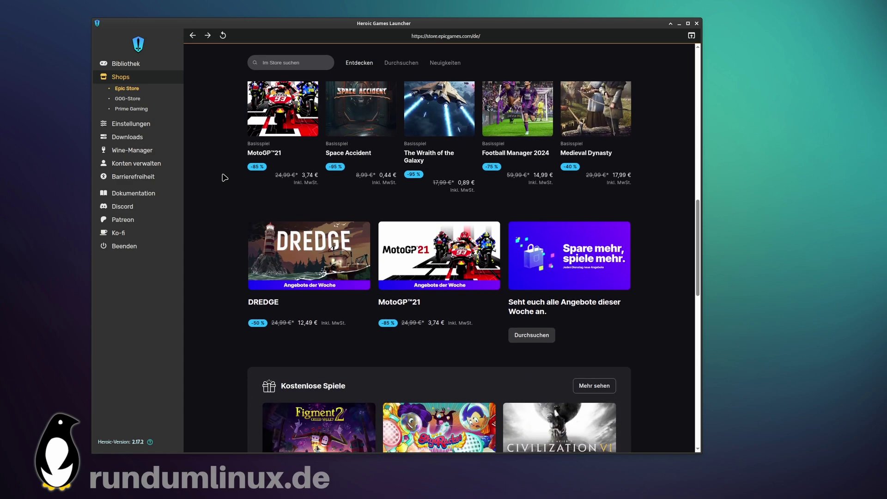
scroll(223, 177, down, 4)
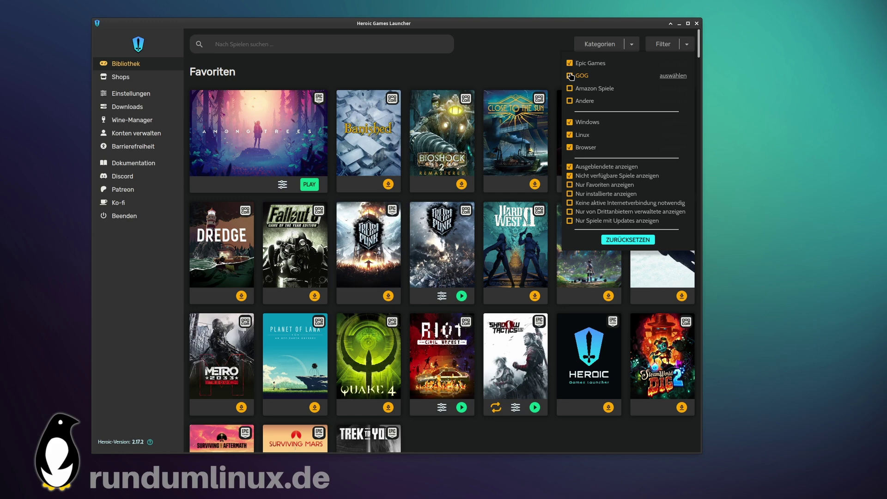
- Exclude Epic Games titles from the library filter and look over the GOG games
click(569, 63)
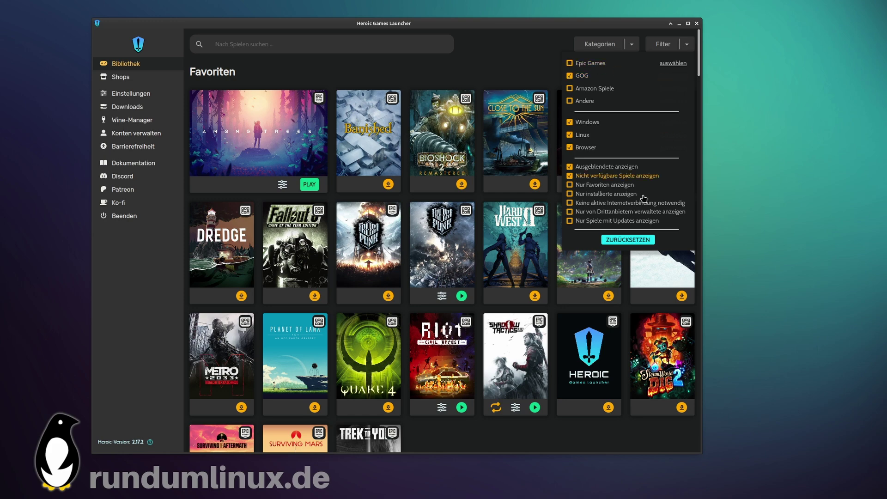
click(520, 61)
scroll(529, 160, down, 12)
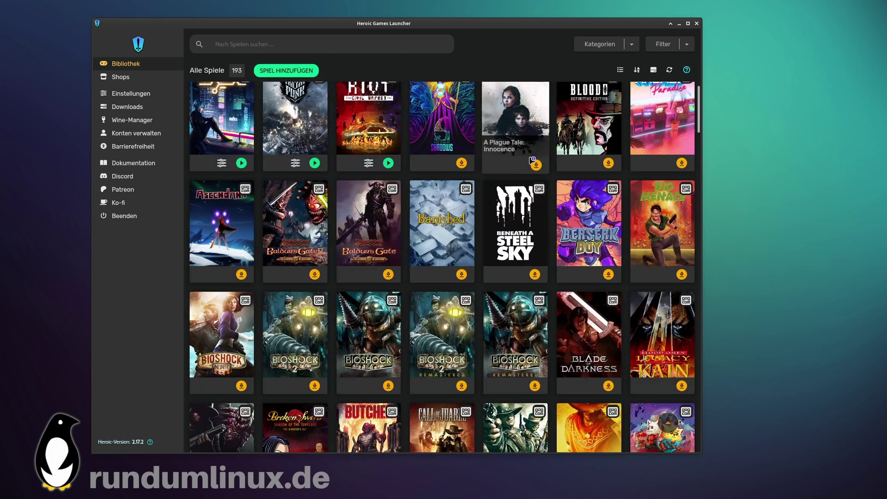
scroll(531, 160, up, 1)
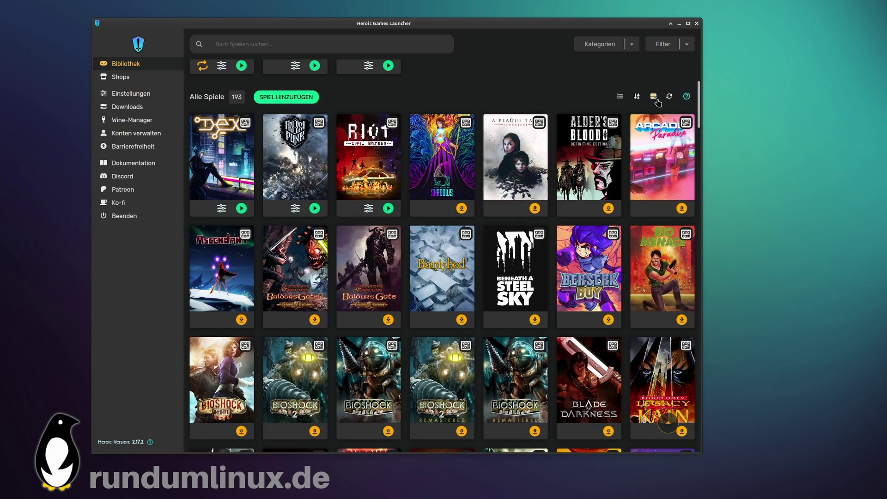
- Include Amazon games in the library filter
click(685, 45)
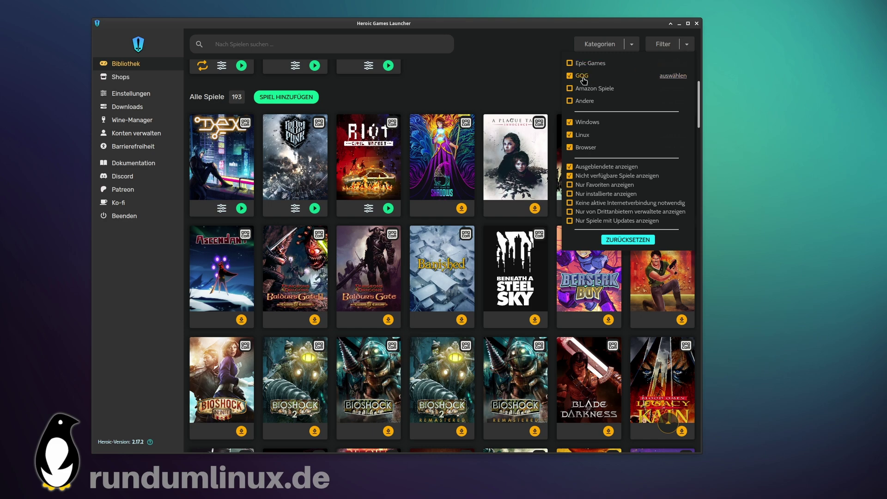
click(570, 89)
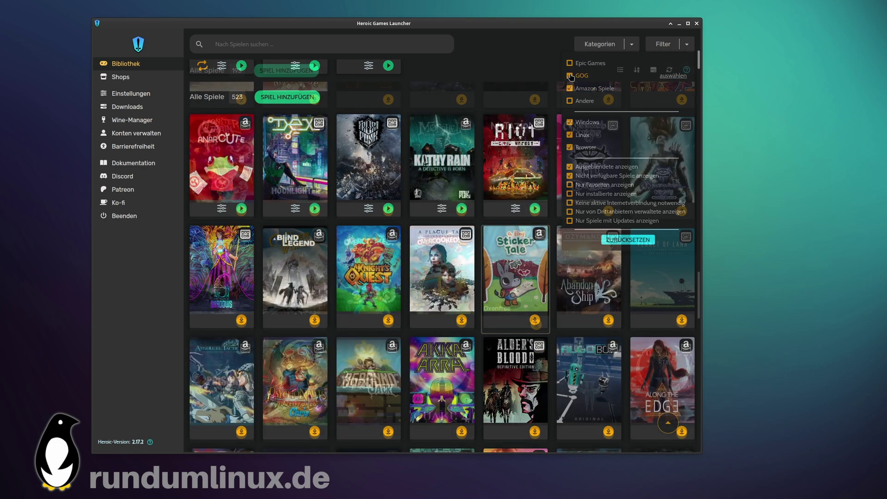
- Install the GOG game Oxenfree for the Linux platform in /mnt/aufnahmen/heroic_games_launcher
click(517, 266)
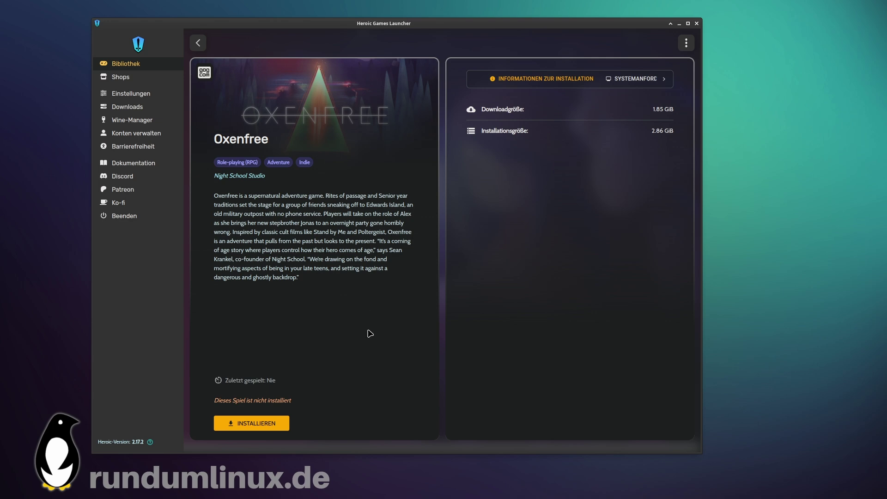
click(252, 423)
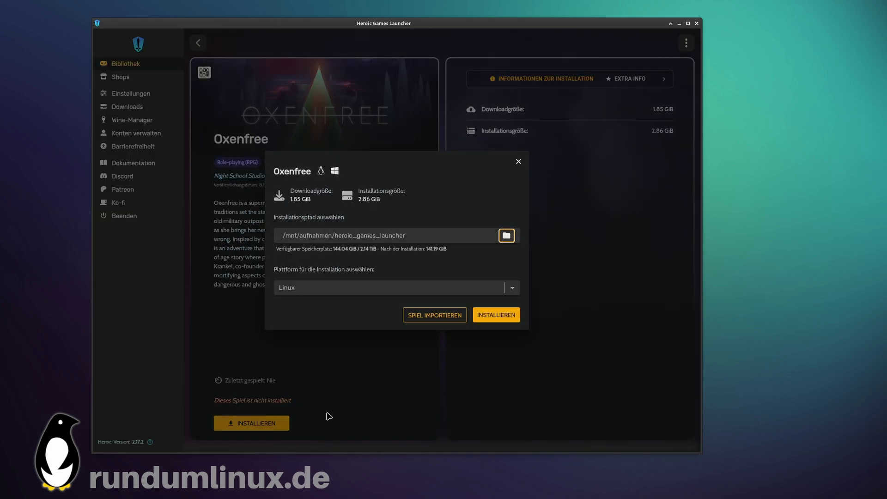
click(505, 287)
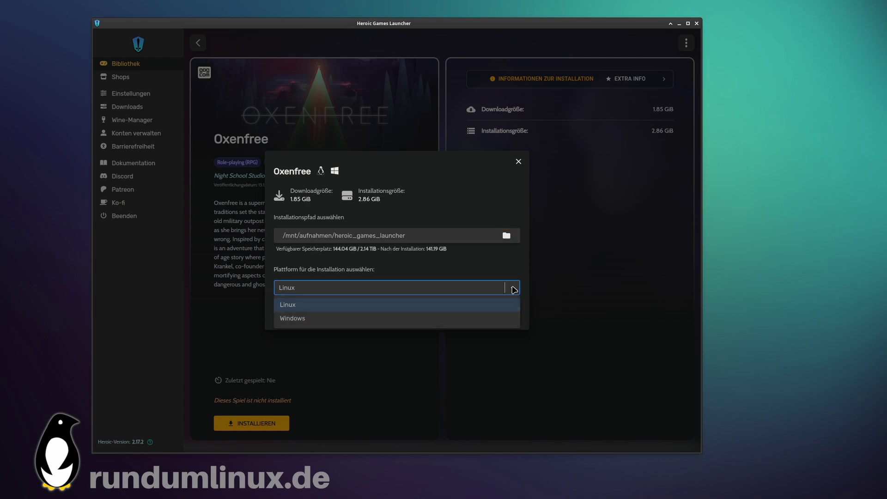
click(513, 290)
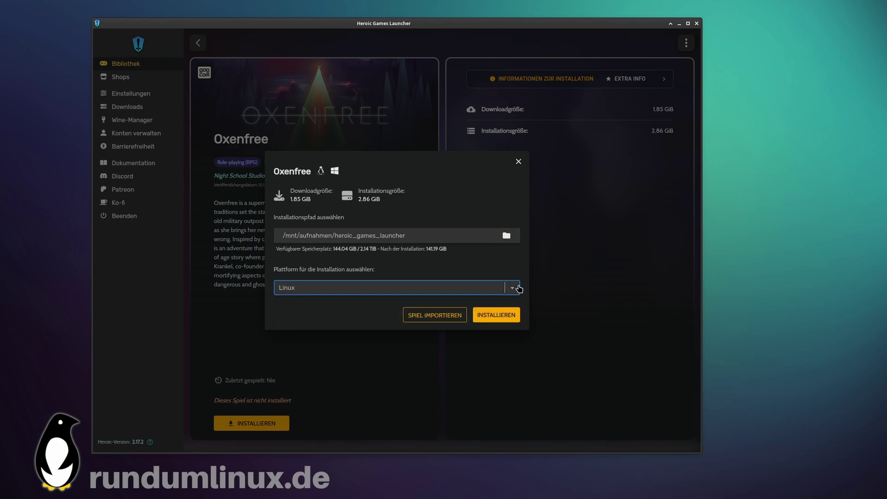
click(497, 315)
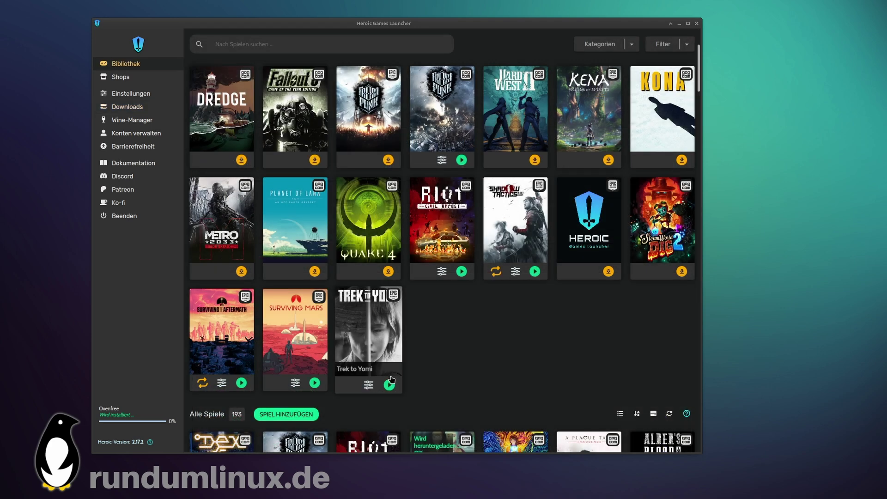
- Set the Wine version of Trek to Yomi to Proton - GE-Proton10-9 and close its settings
click(368, 385)
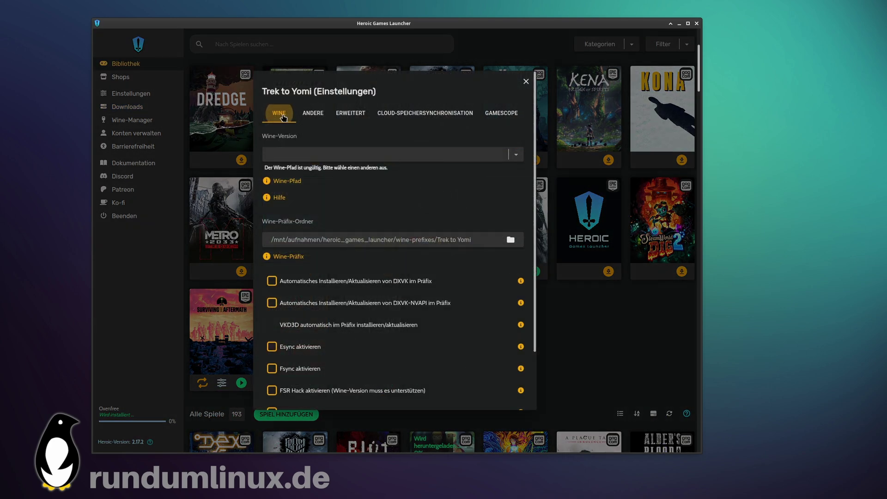
click(283, 156)
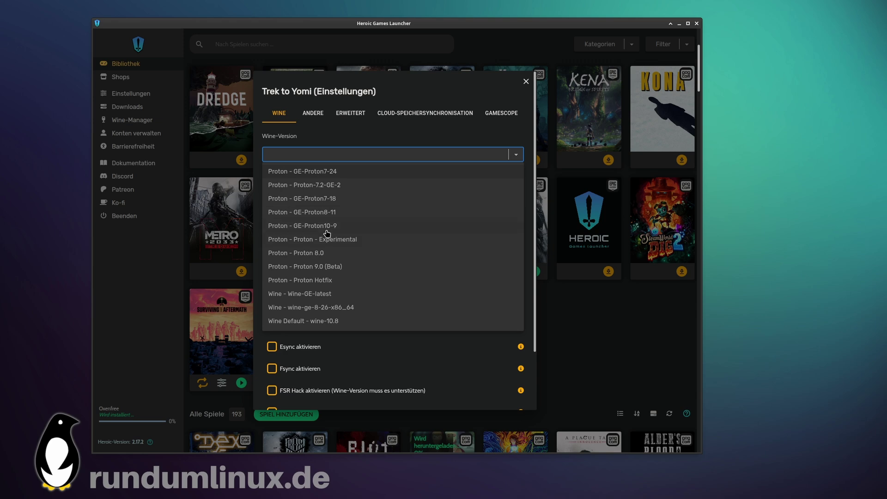
click(295, 226)
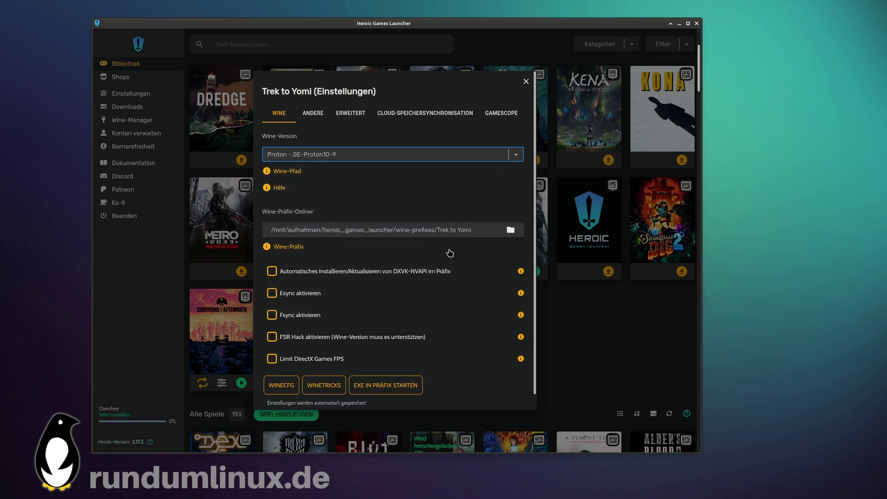
click(526, 83)
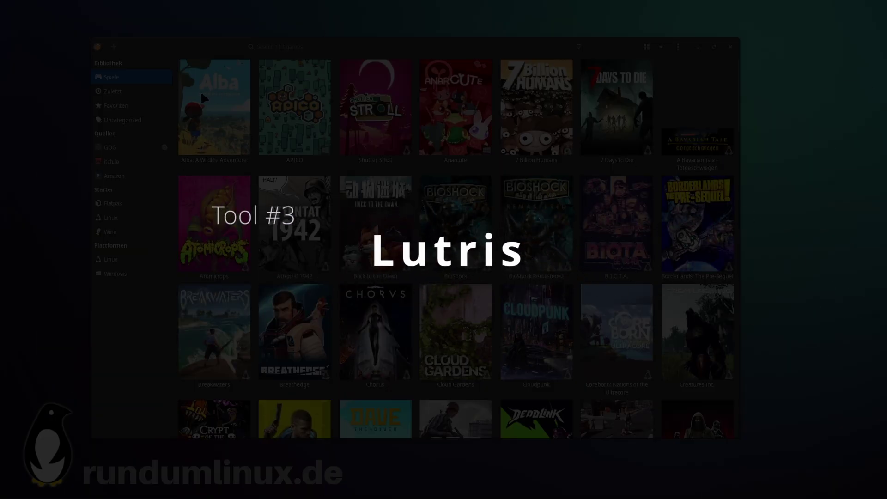
- Switch to Lutris and look through the complete game library and the itch.io games
scroll(240, 93, down, 5)
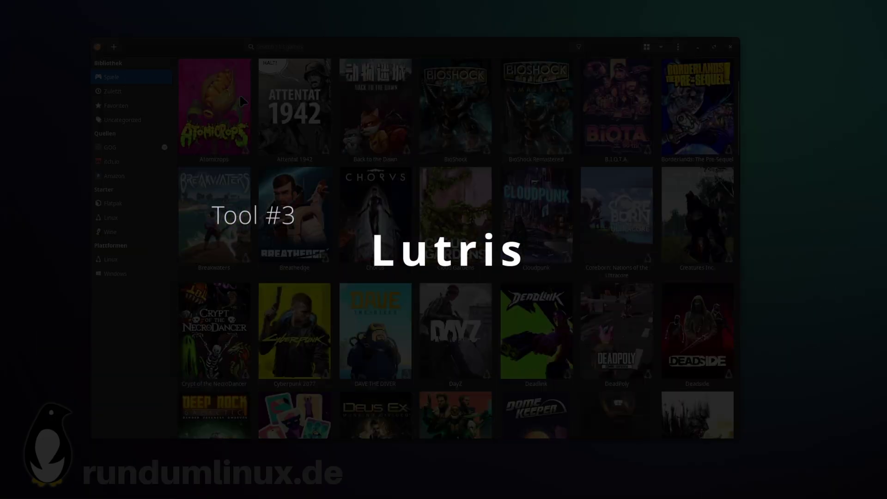
scroll(236, 90, up, 5)
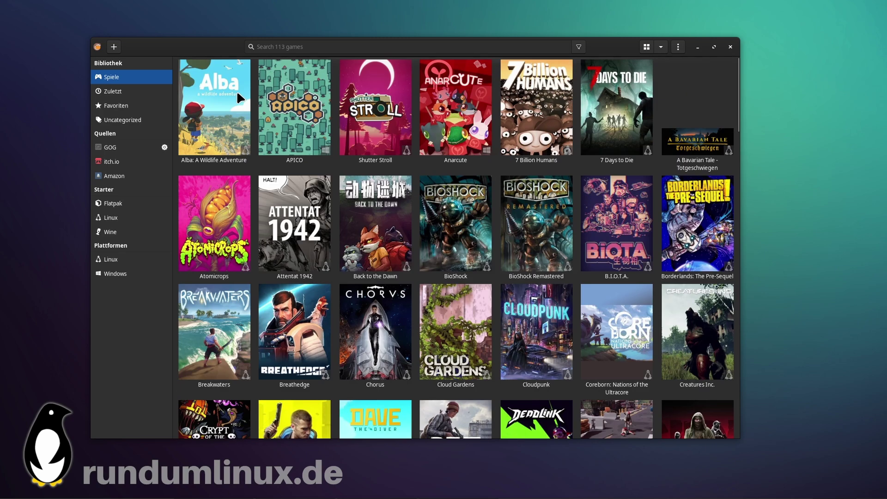
click(120, 164)
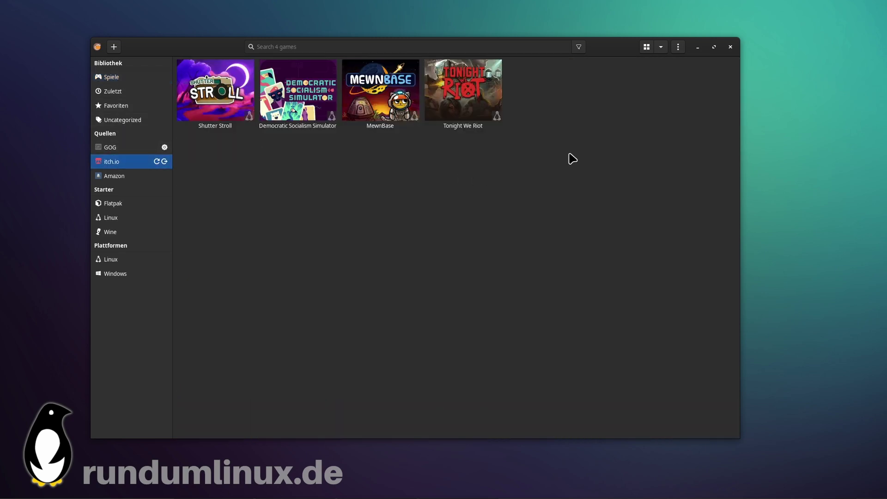
- Enable the Humble Bundle and Epic Games Store integrations among the game sources in the Lutris settings
click(677, 47)
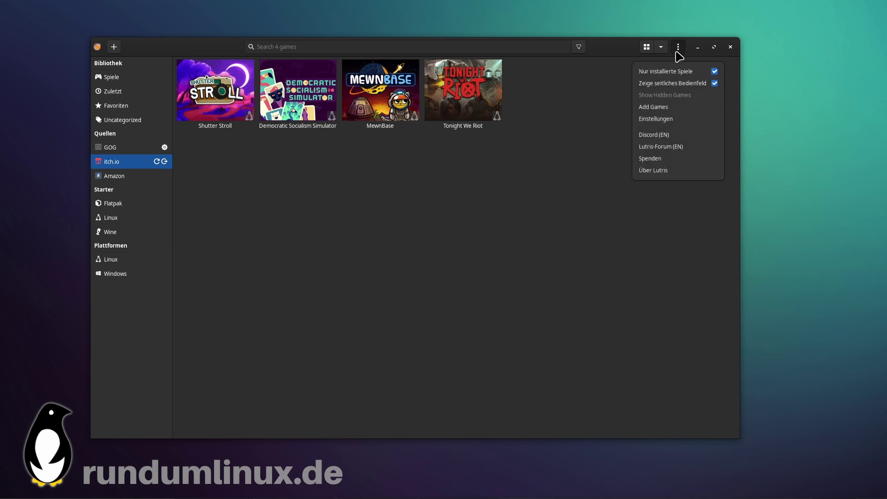
click(674, 122)
click(244, 176)
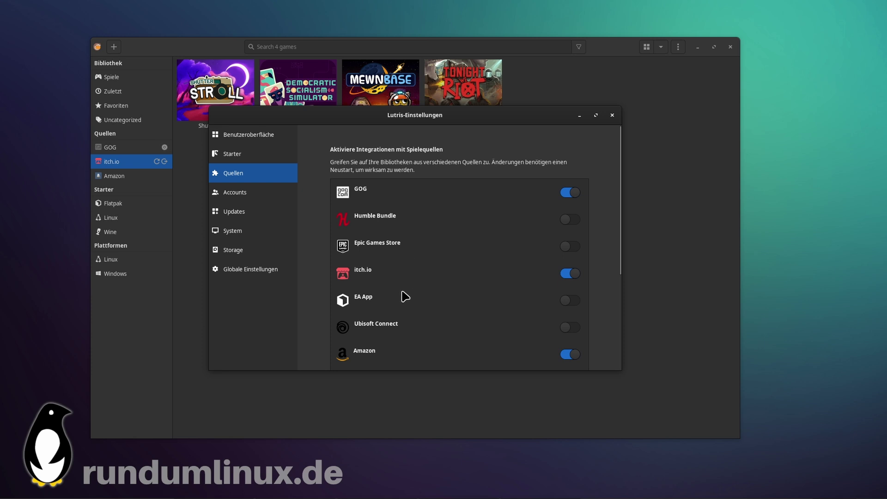
click(574, 221)
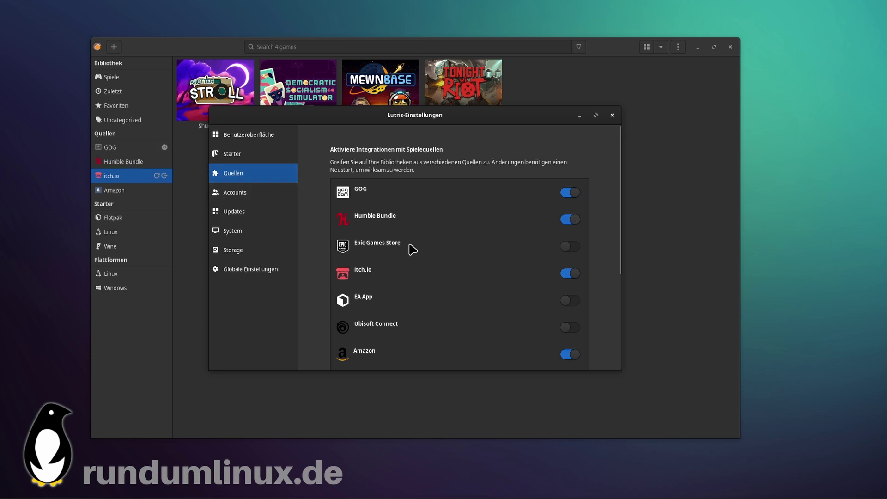
click(572, 246)
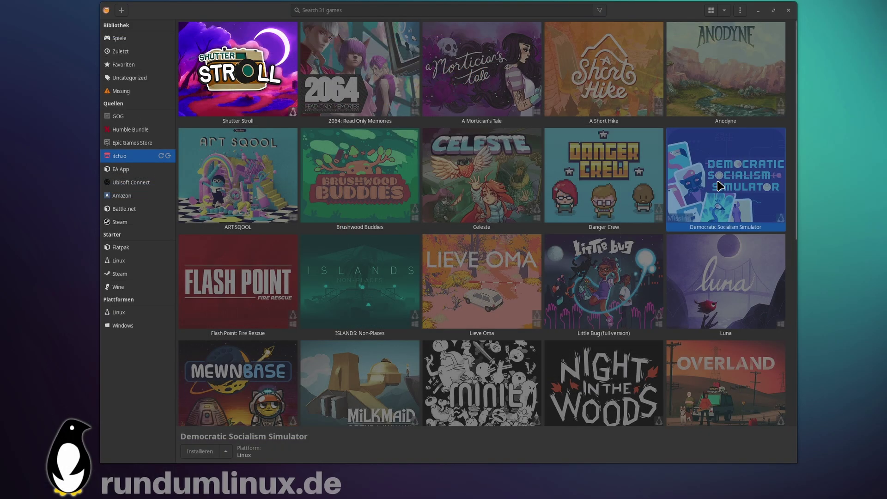
- Install Democratic Socialism Simulator with the itch.io Linux installer, using the downloaded file as source
right_click(719, 185)
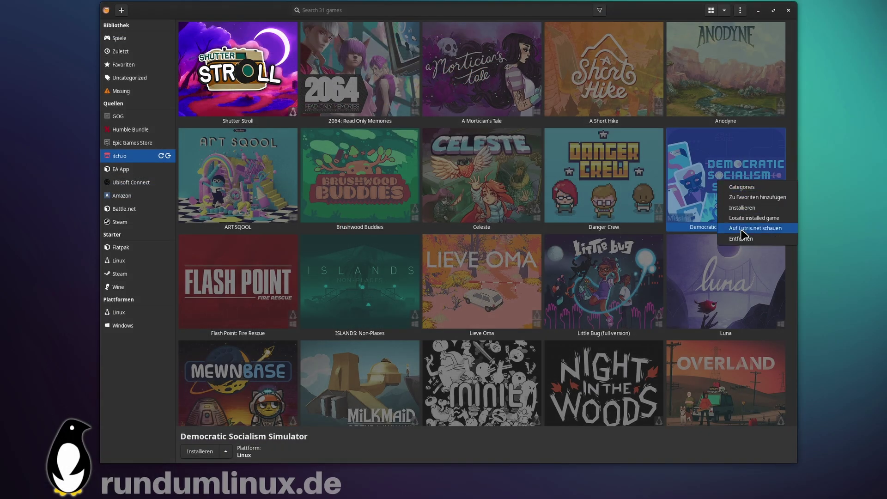
click(749, 207)
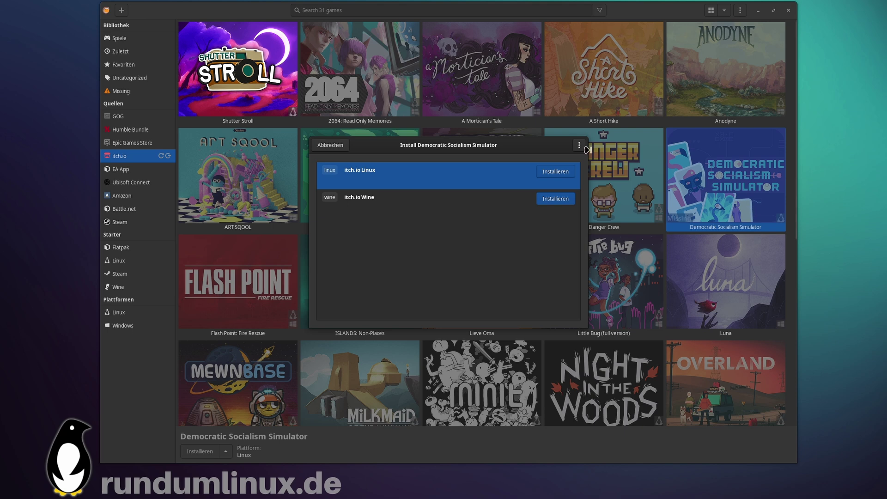
click(540, 173)
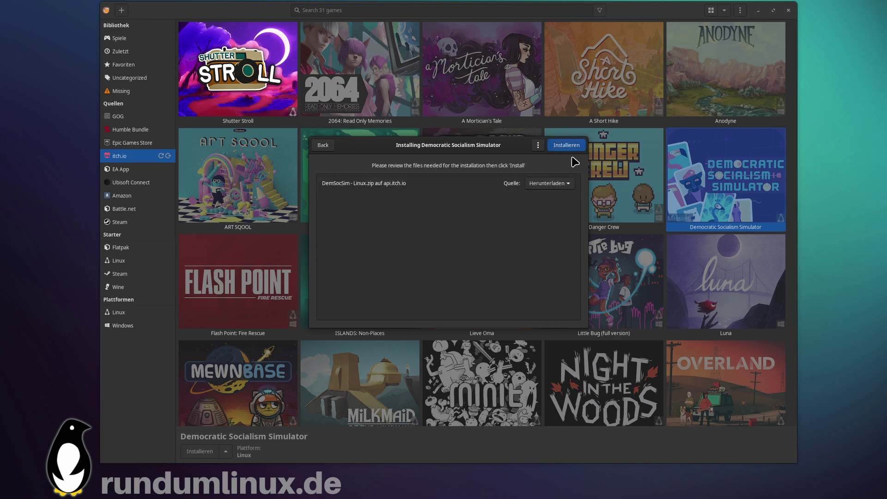
click(565, 145)
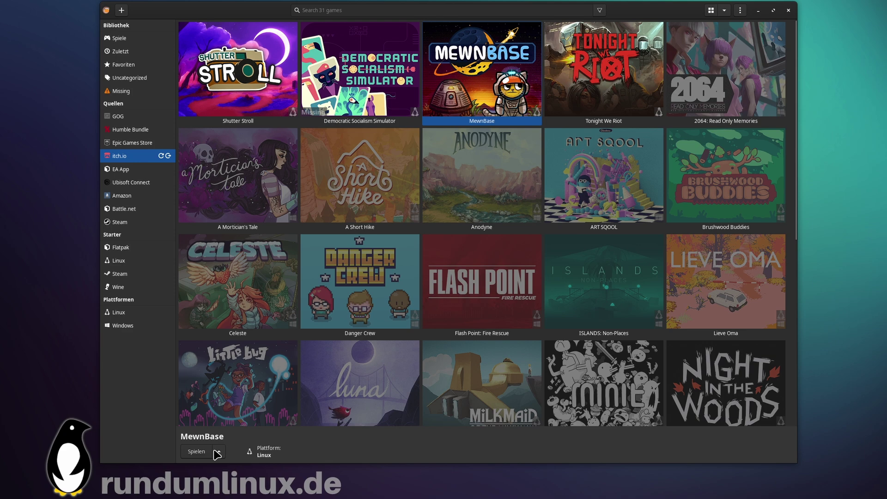
- Open the MewnBase configuration and look through its game, runner and system options
click(219, 451)
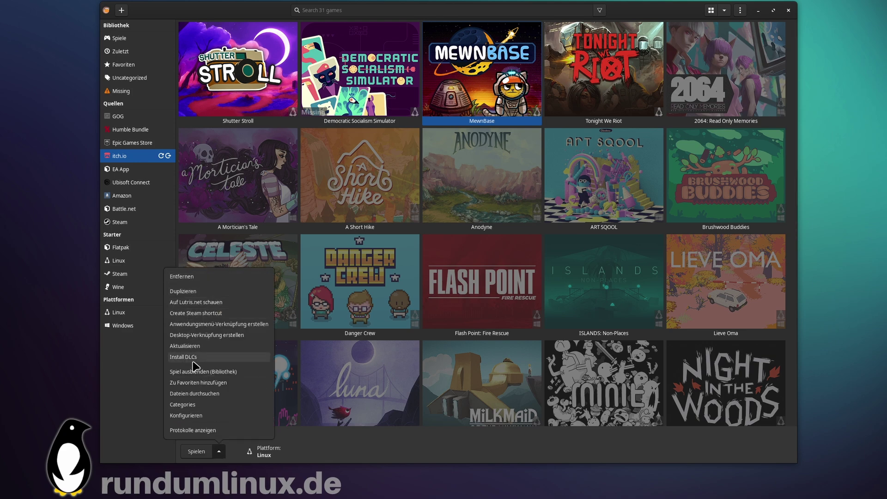
click(199, 415)
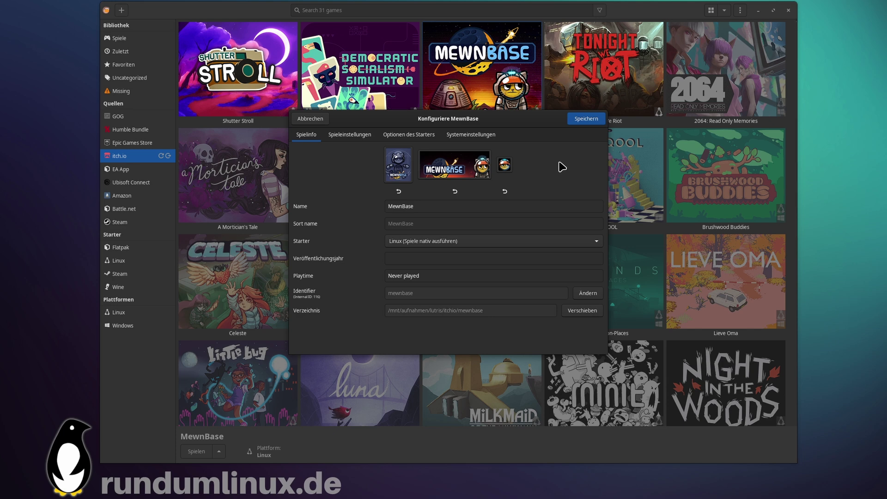
click(357, 136)
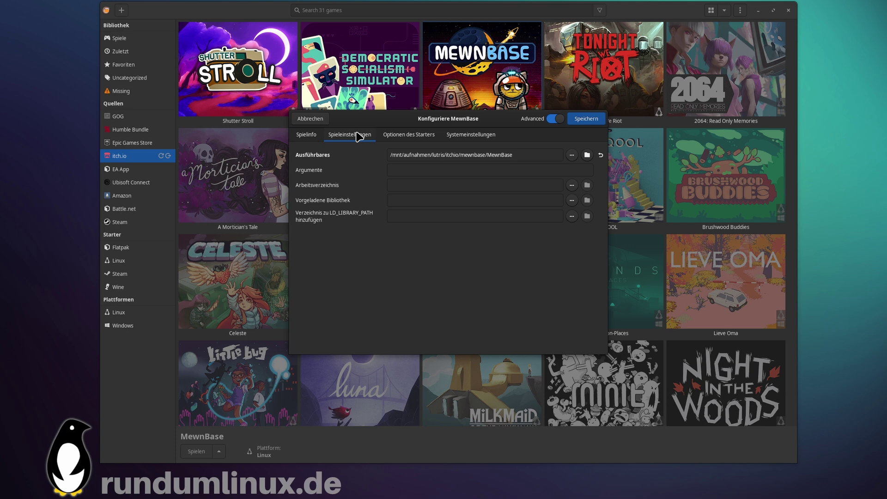
click(388, 137)
click(474, 136)
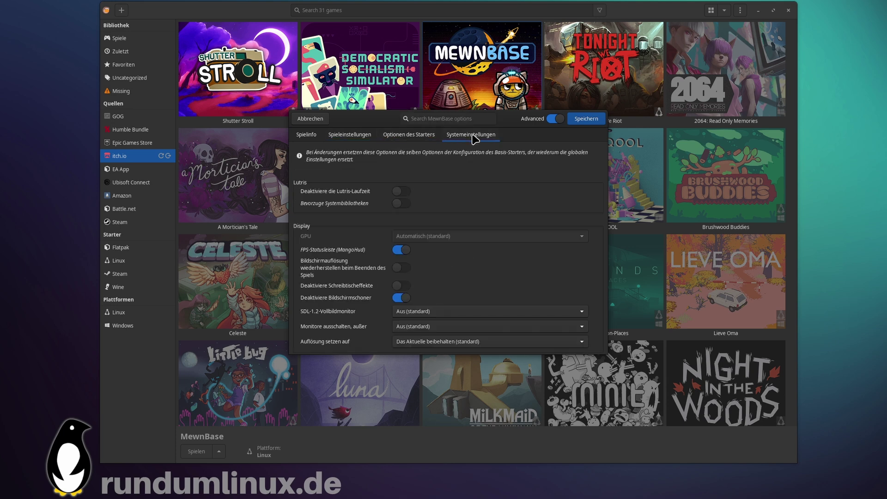
scroll(347, 294, down, 5)
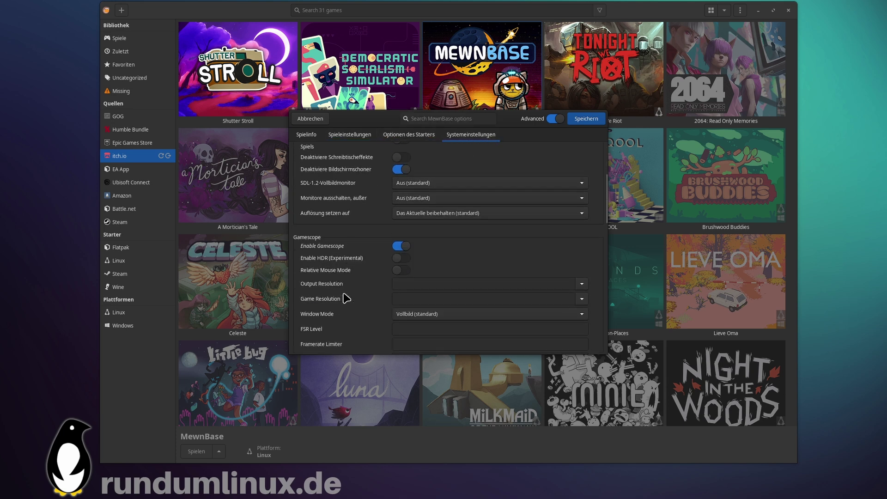
scroll(347, 294, down, 8)
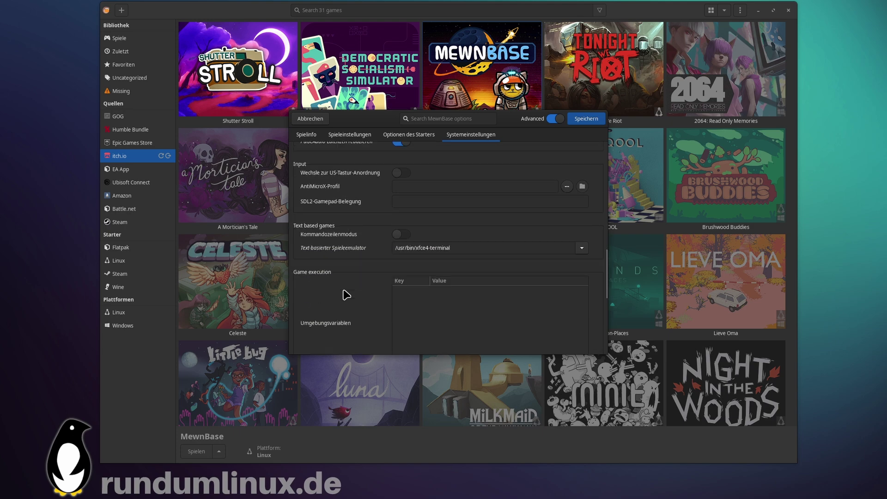
scroll(344, 294, down, 10)
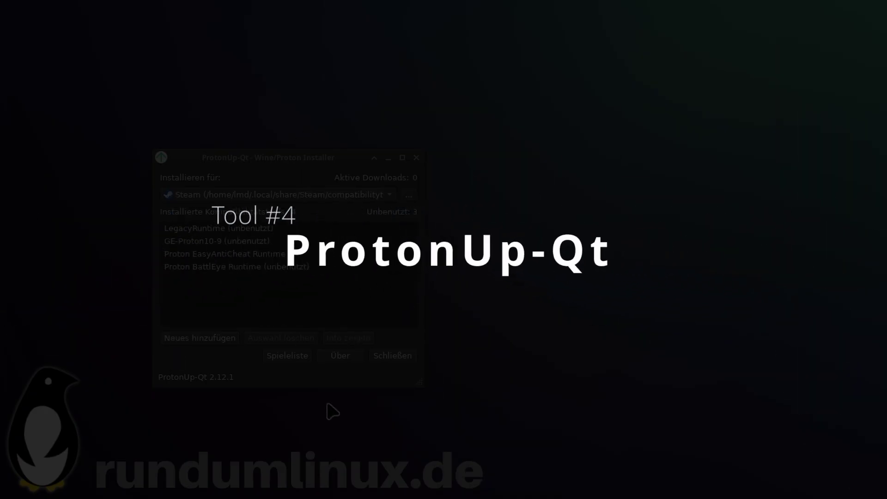
- Switch to ProtonUp-Qt, view its program information beside the main window, and close the information
click(342, 361)
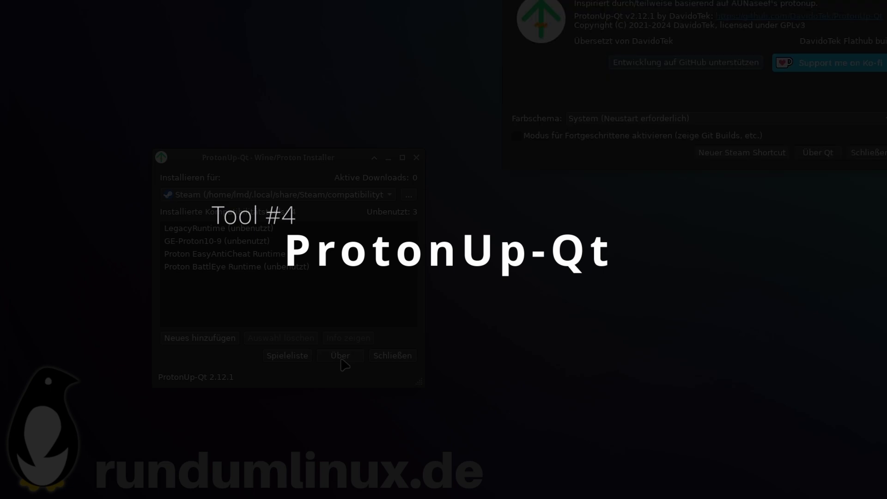
drag(713, 1, 653, 63)
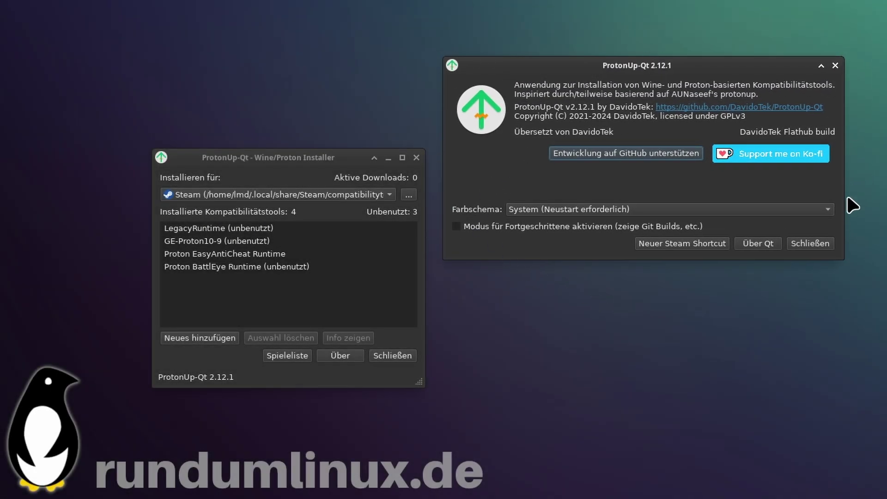
click(803, 245)
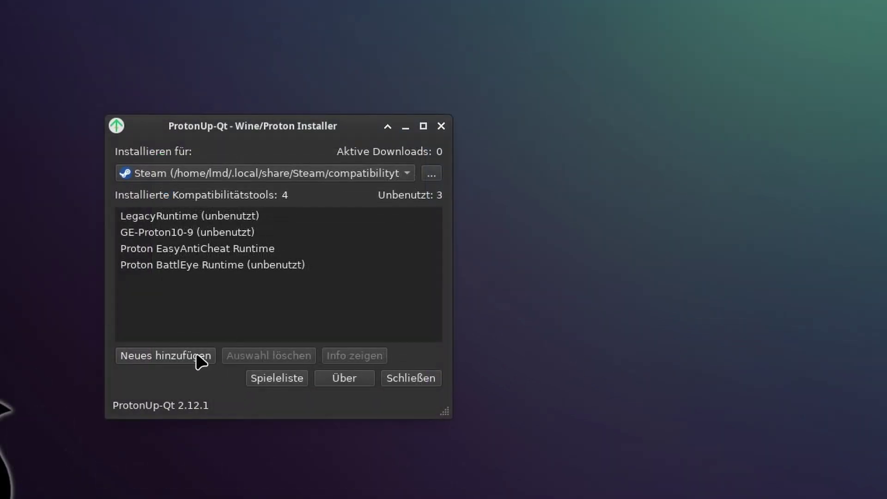
- Check the available installation targets, keep Steam, install GE-Proton10-10 as a new compatibility tool, and enlarge the main window
click(354, 174)
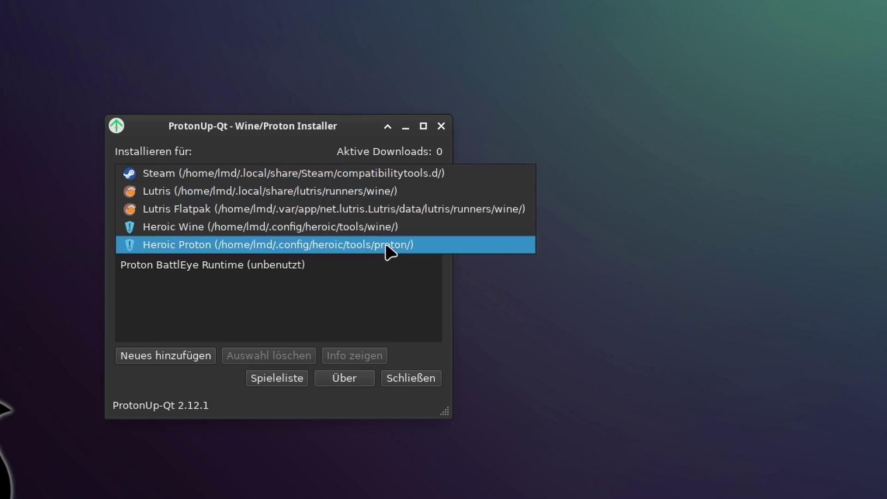
click(373, 175)
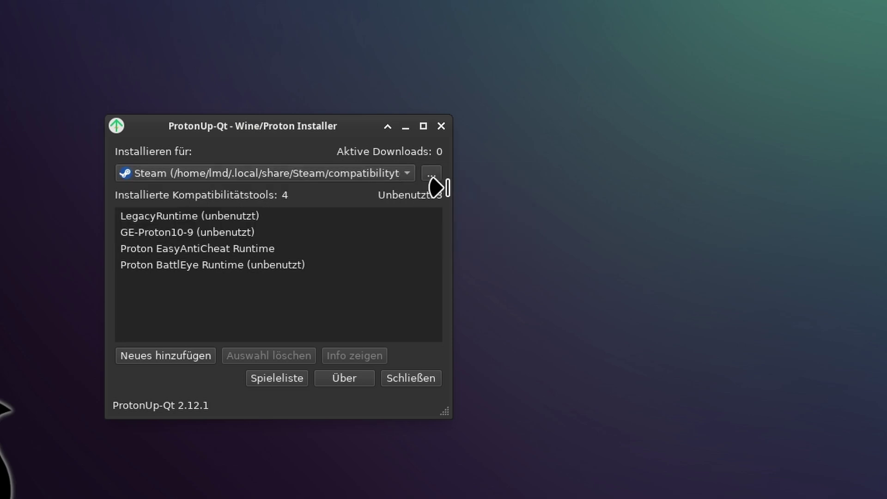
click(189, 359)
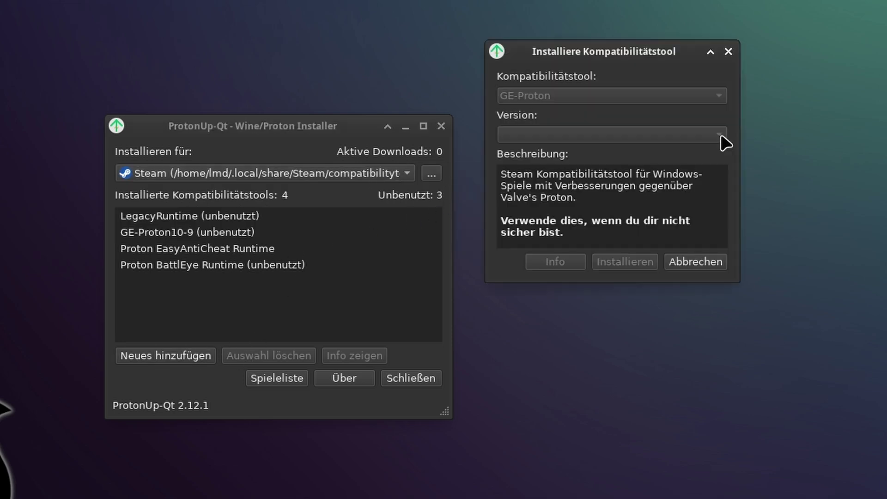
click(720, 137)
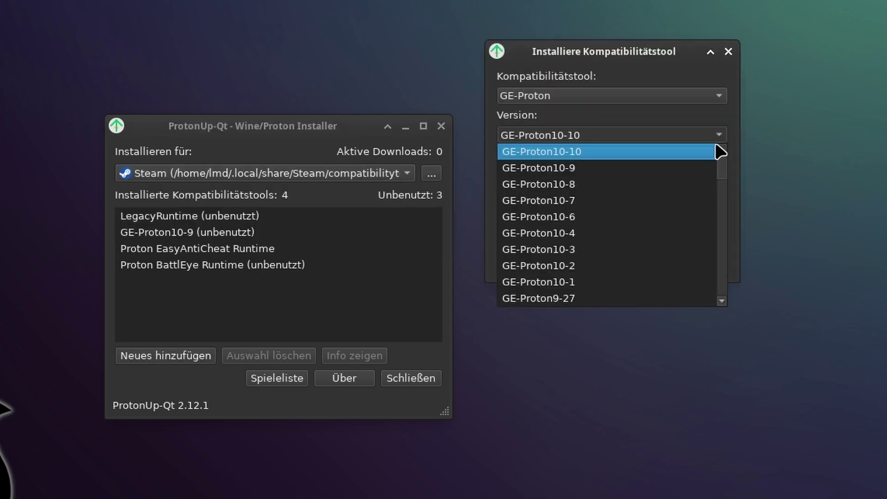
click(668, 152)
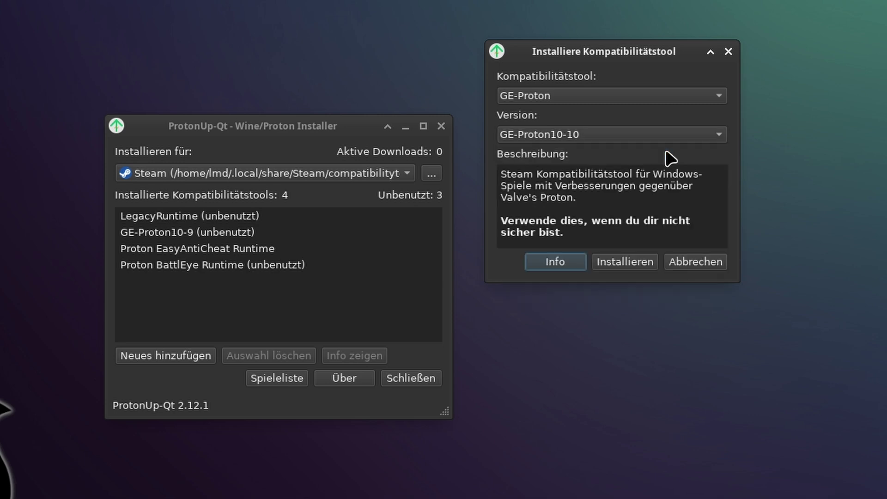
click(634, 266)
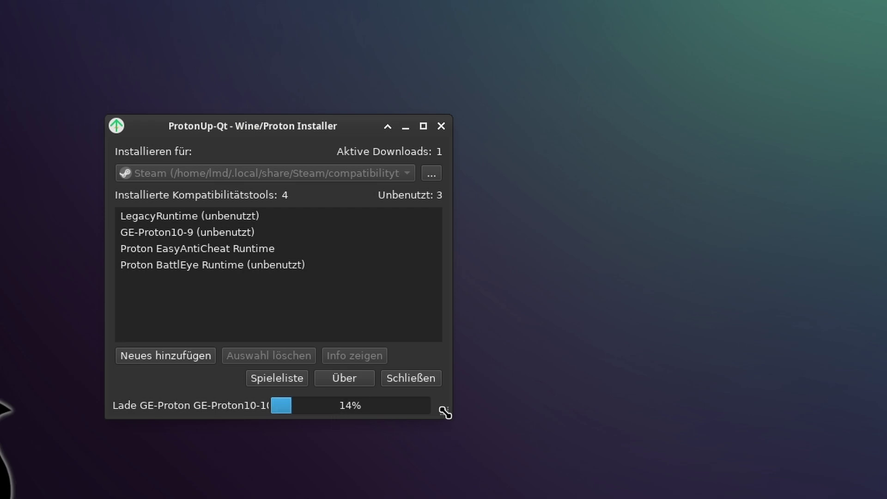
drag(443, 410, 561, 428)
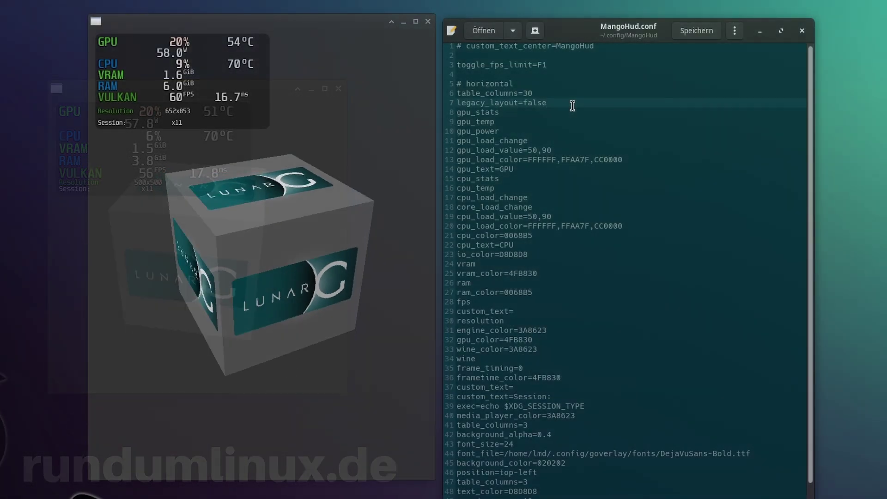
- In MangoHud.conf in the text editor, add the lines gpu_name and custom_text= below legacy_layout=false, and save the file
key(Return)
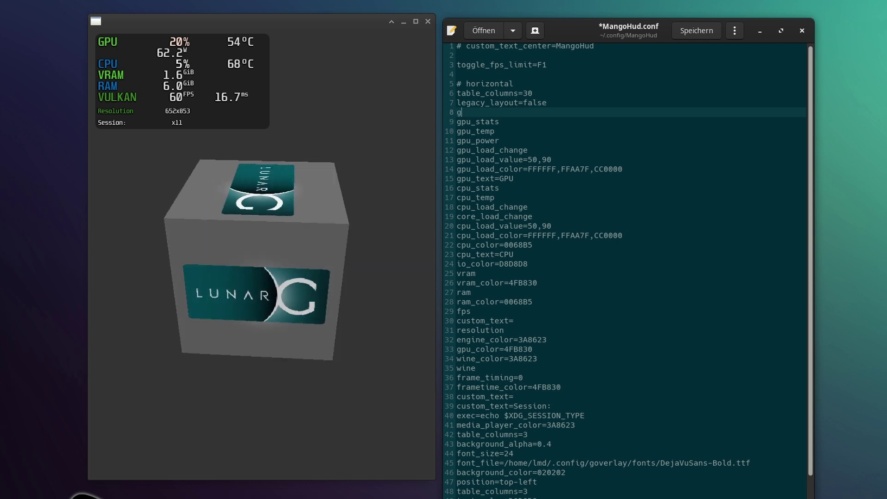
text(gpu_name)
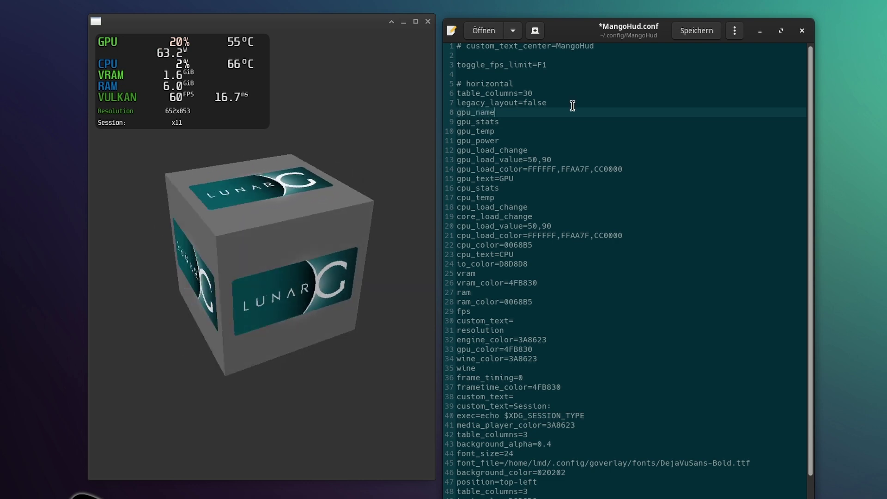
key(ctrl+s)
key(Return)
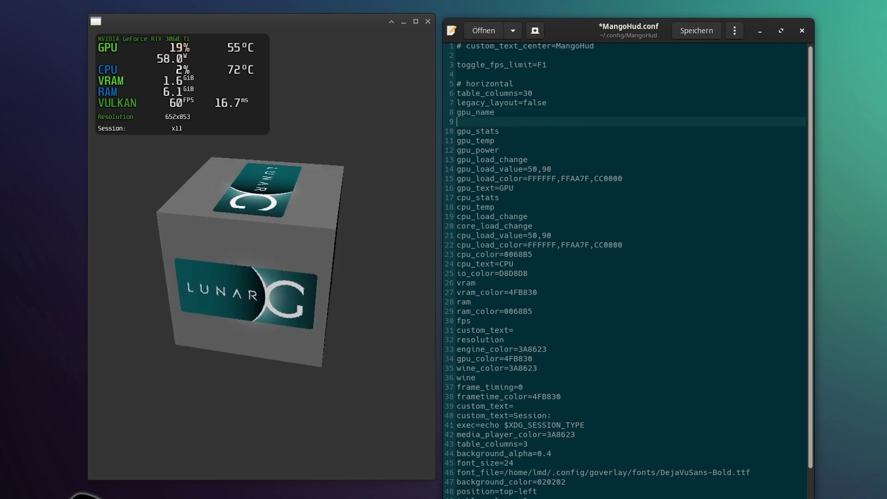
text(custom_text=)
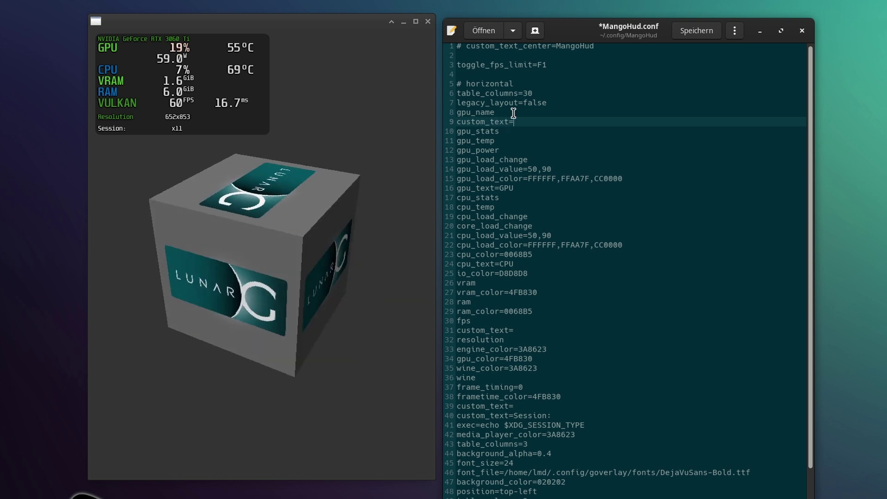
key(ctrl+s)
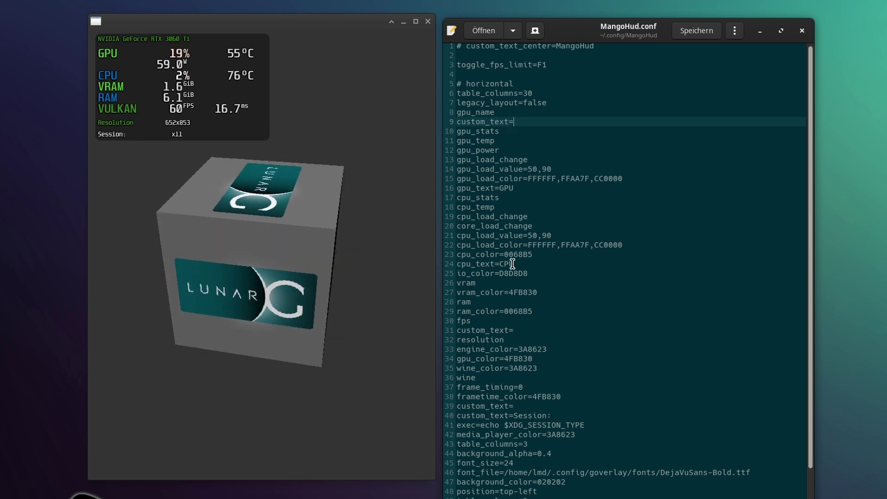
- Set the overlay position to bottom-left in MangoHud.conf and save the file
scroll(521, 300, down, 3)
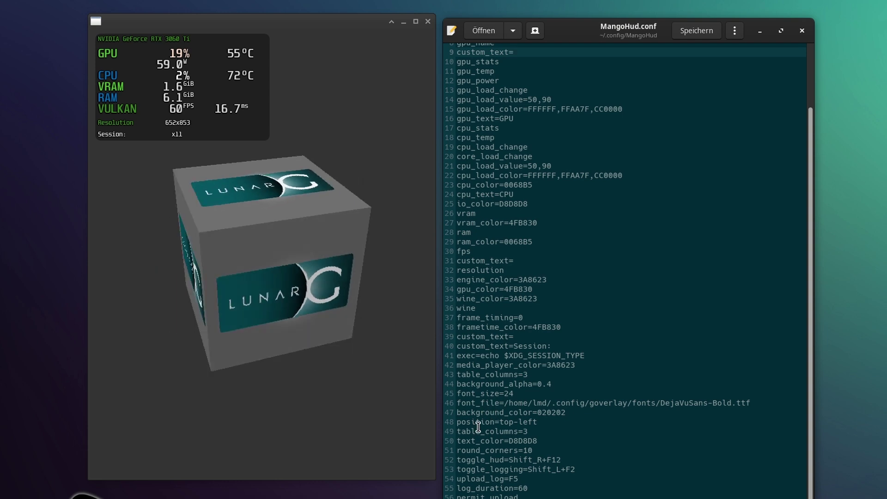
double_click(471, 421)
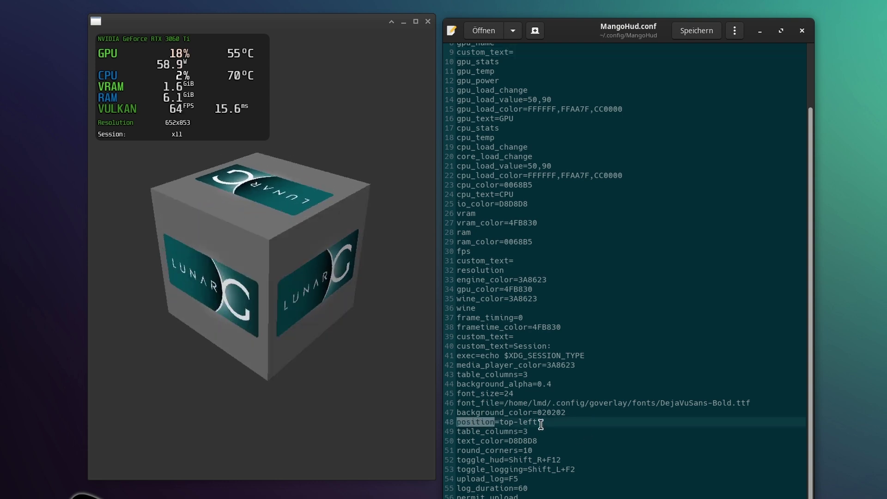
drag(499, 422, 516, 422)
text(bottom)
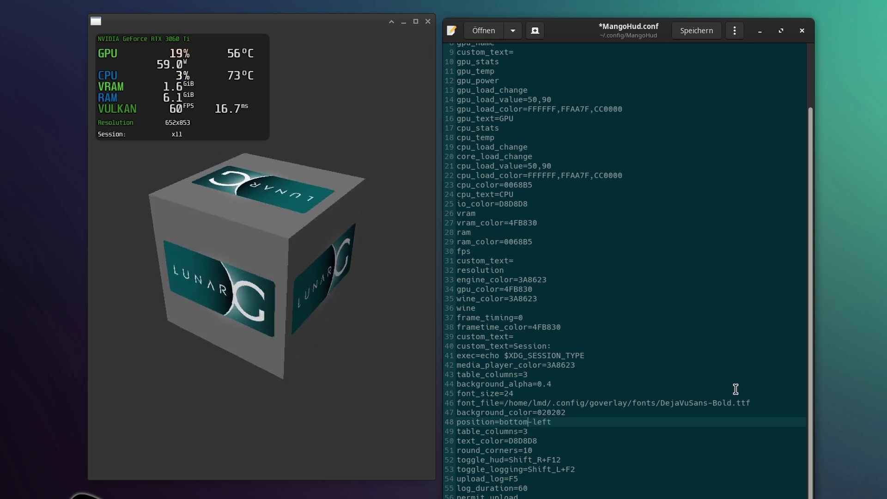
key(ctrl+s)
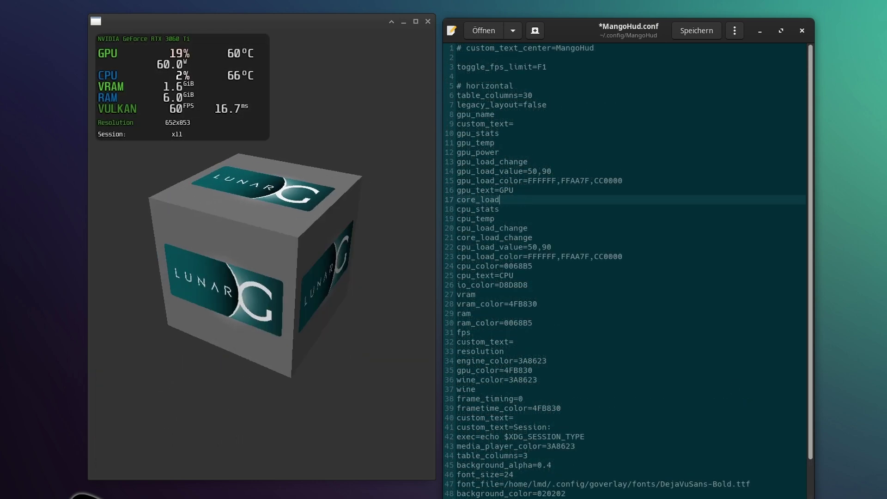
- Save MangoHud.conf with a core_load line above cpu_stats to try the option, and erase that entry again
key(ctrl+s)
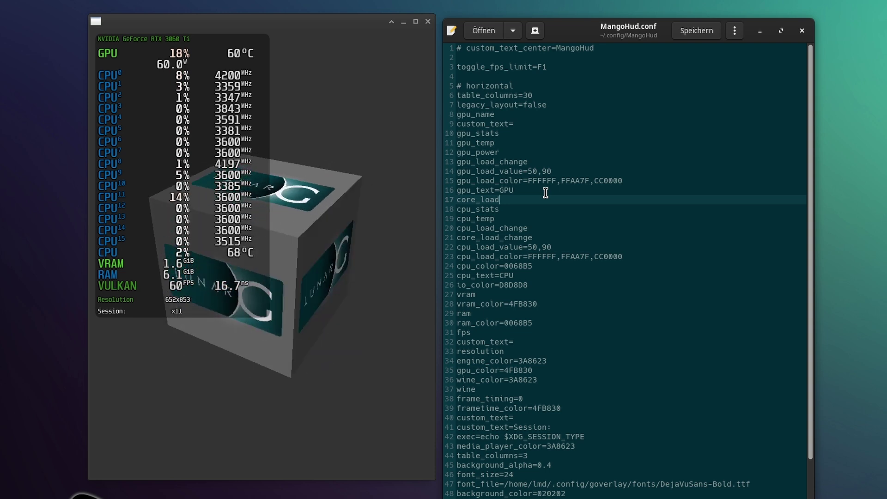
key(BackSpace)
key(BackSpace)
key(BackSpace)
key(BackSpace)
key(BackSpace)
key(BackSpace)
key(BackSpace)
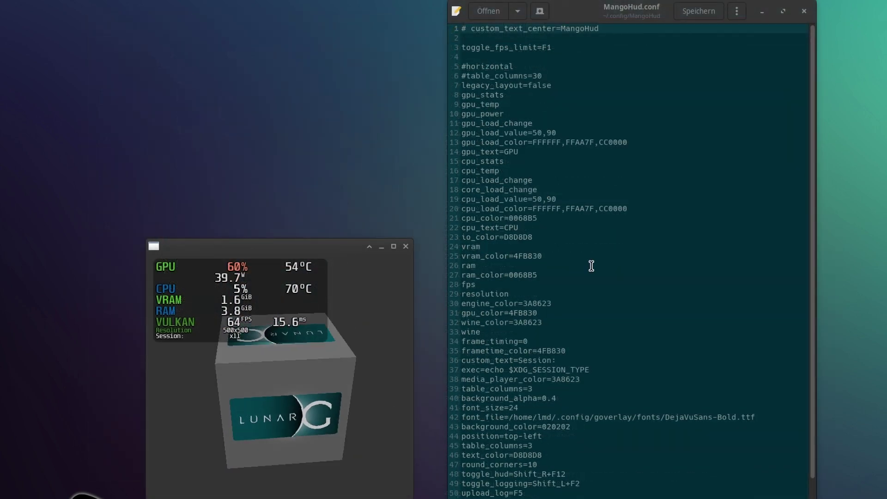
- Uncomment the horizontal option in MangoHud.conf and save the file
click(471, 68)
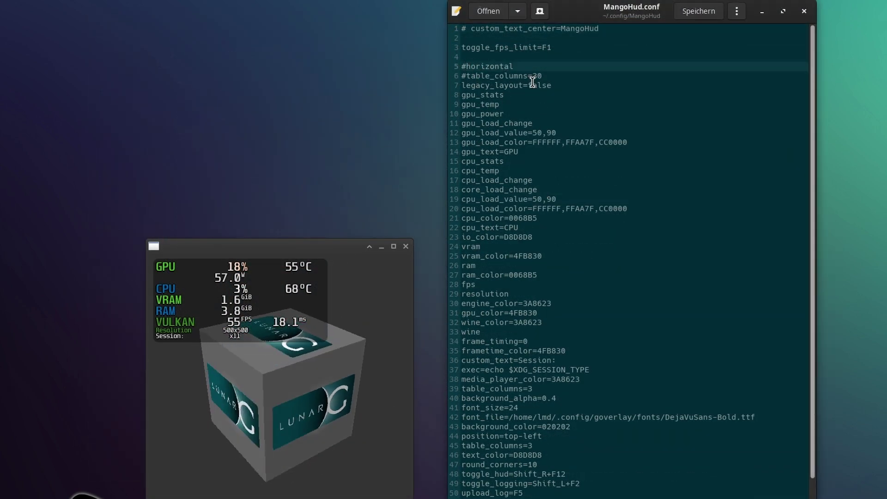
key(BackSpace)
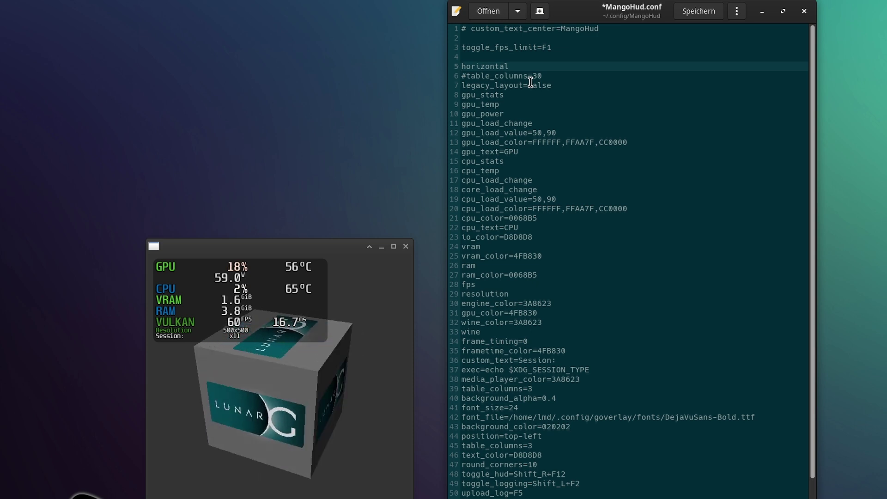
key(ctrl+s)
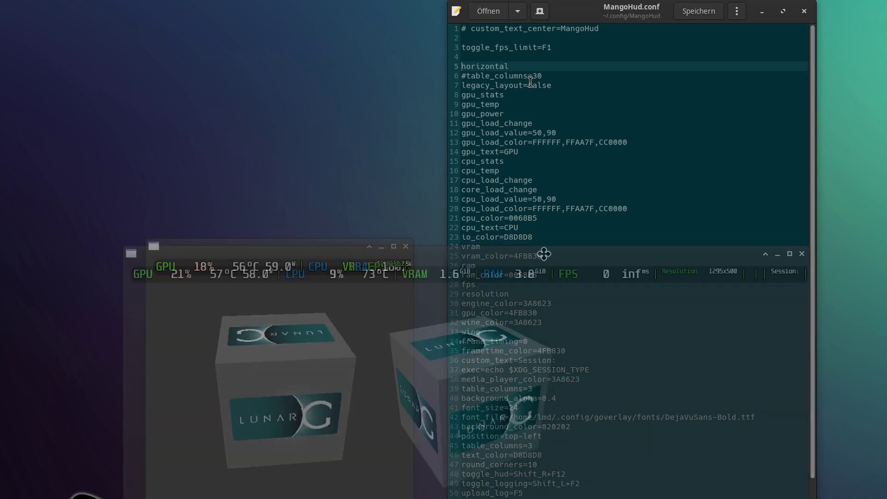